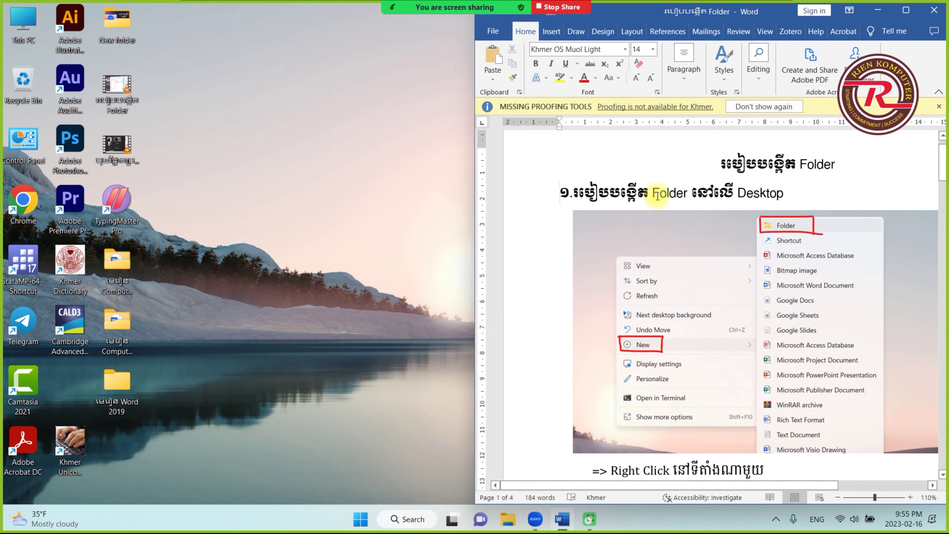
Step: Append "(ក្រូណូដាក់ឯកសារ)" to the document's title after the word Folder
click(850, 160)
text(()
key(alt+shift)
text(គ្រូណុជាក់)
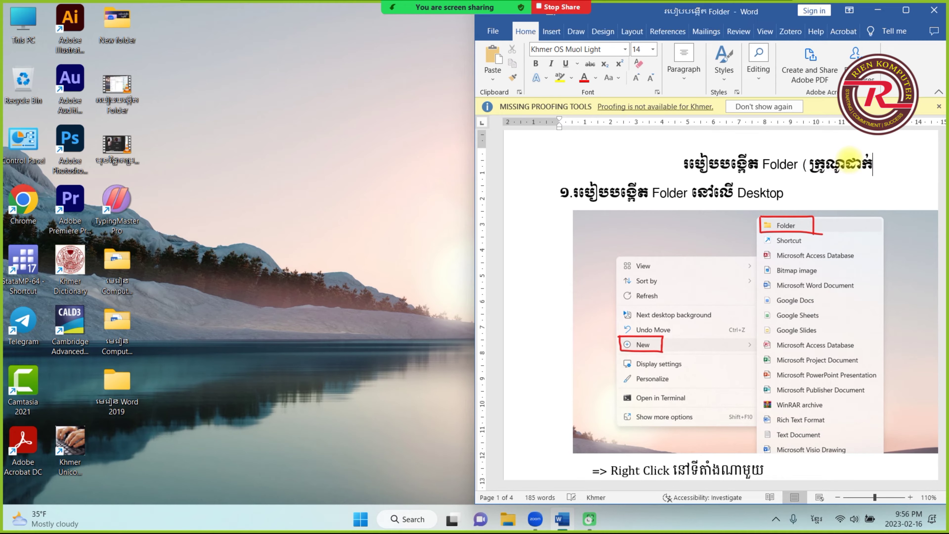
text(លាក់)
key(alt+shift)
text())
Step: Review the lesson's two sections on creating a folder on the Desktop and in Window Explorer
scroll(673, 195, down, 1)
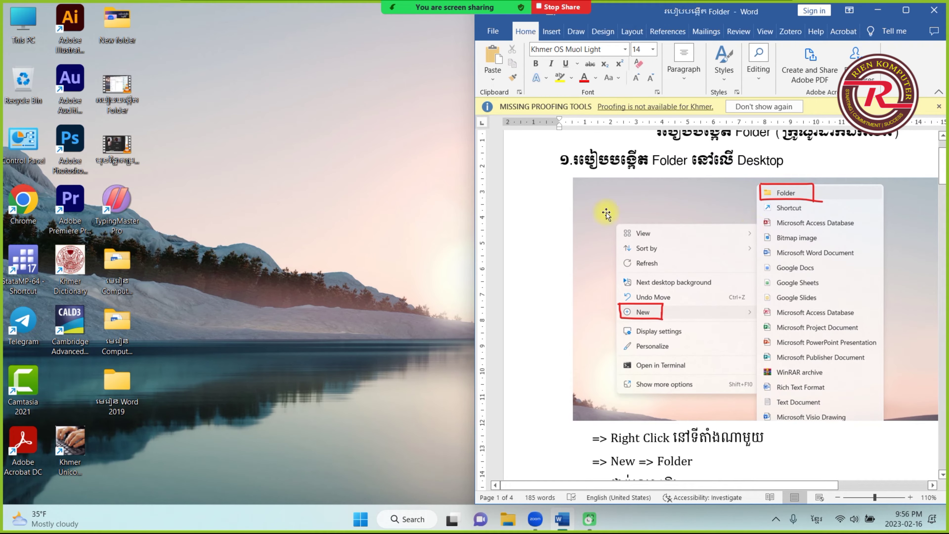
drag(725, 160, 804, 163)
scroll(803, 163, down, 9)
click(745, 220)
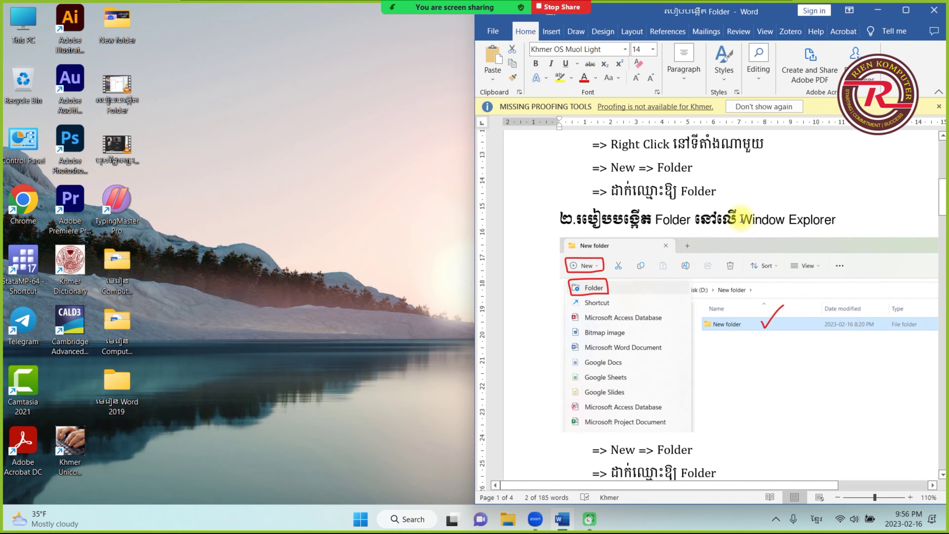
drag(755, 221, 846, 221)
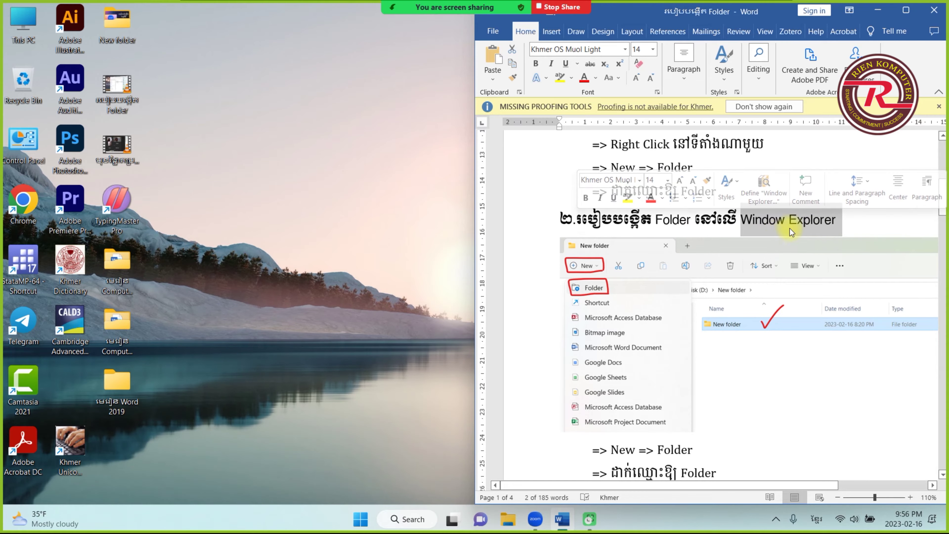
click(777, 225)
scroll(666, 292, up, 10)
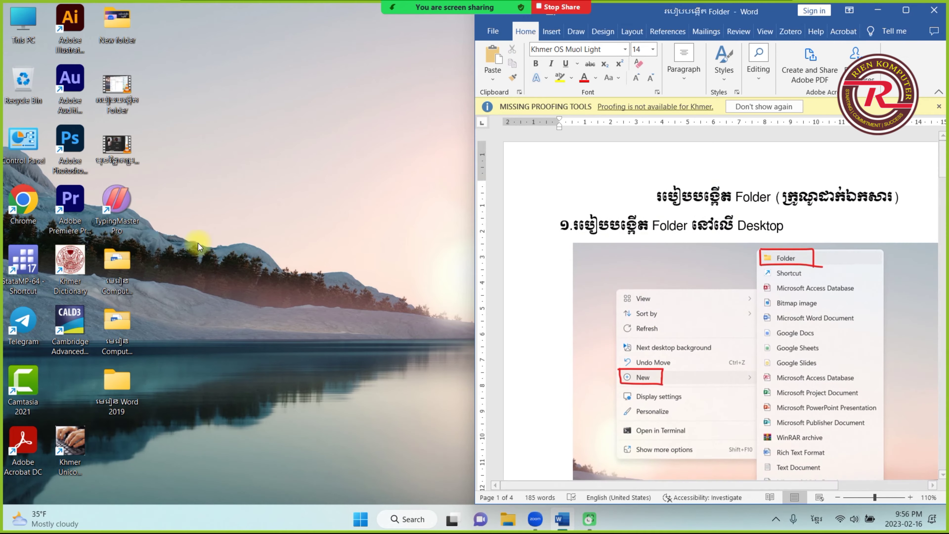
Step: Show the whole desktop briefly, restore the lesson document, and review its instructions for creating a Desktop folder
click(878, 10)
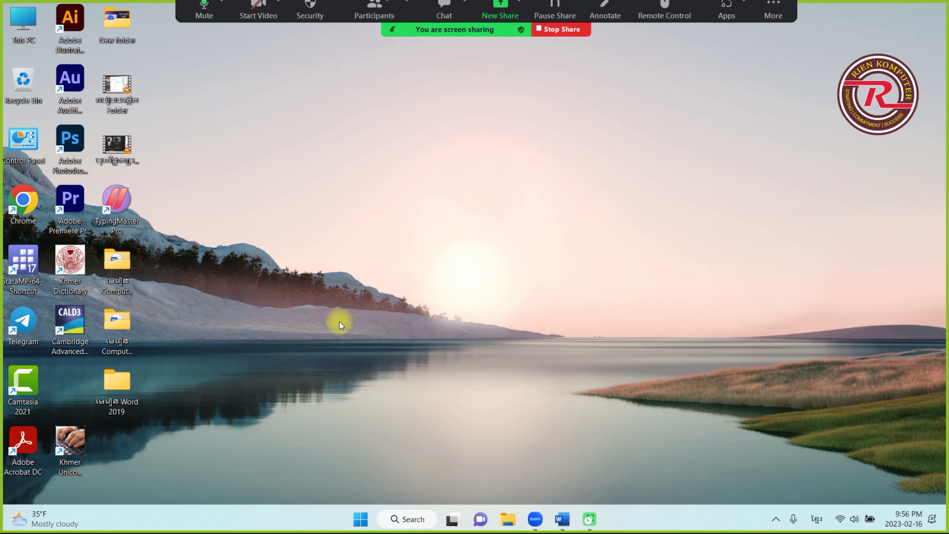
click(563, 519)
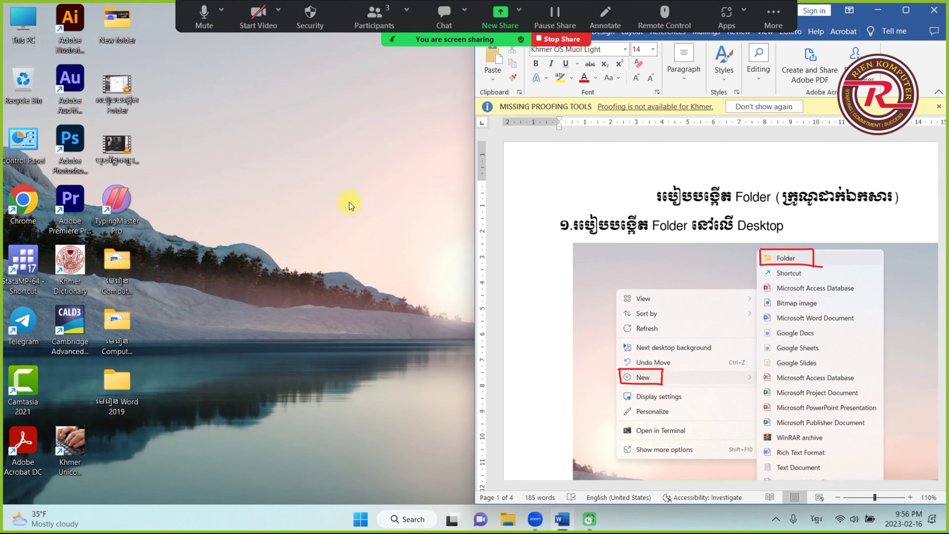
scroll(614, 259, down, 5)
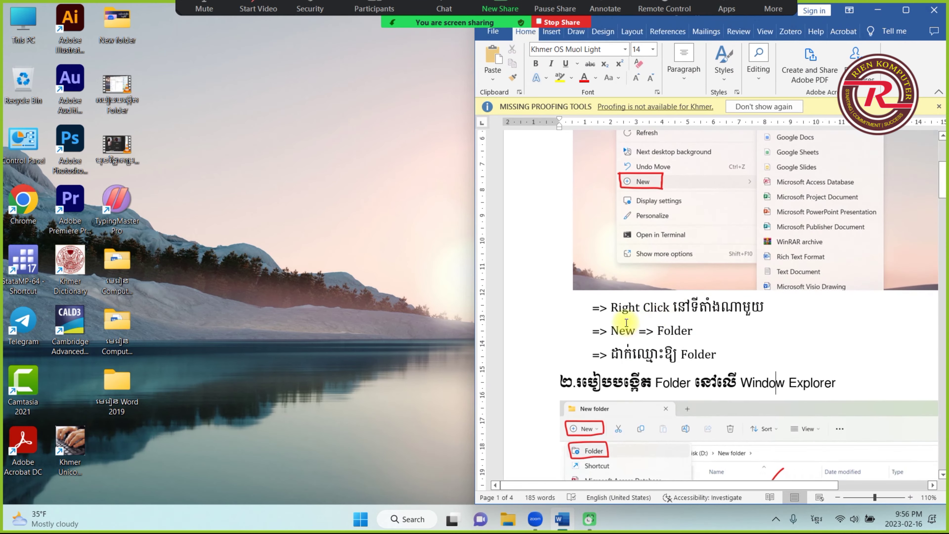
scroll(671, 308, up, 2)
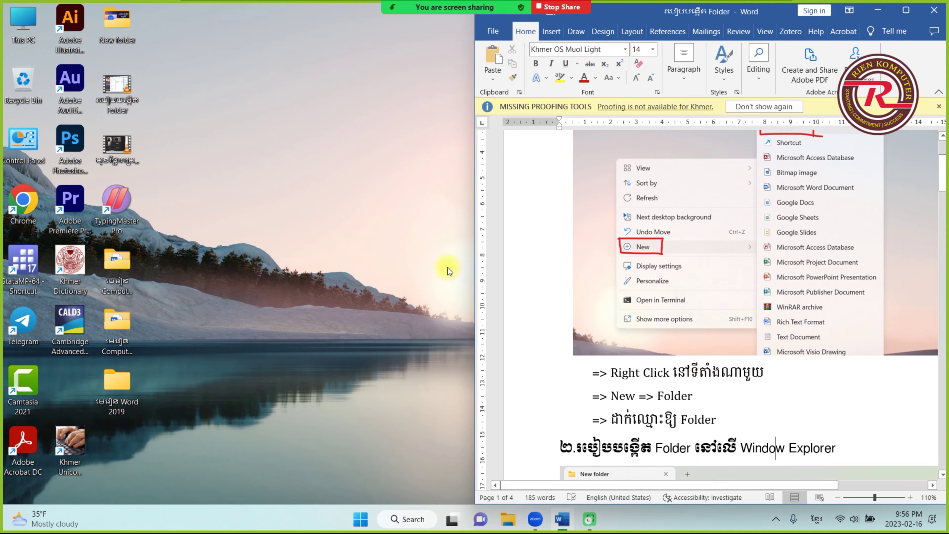
scroll(709, 299, up, 1)
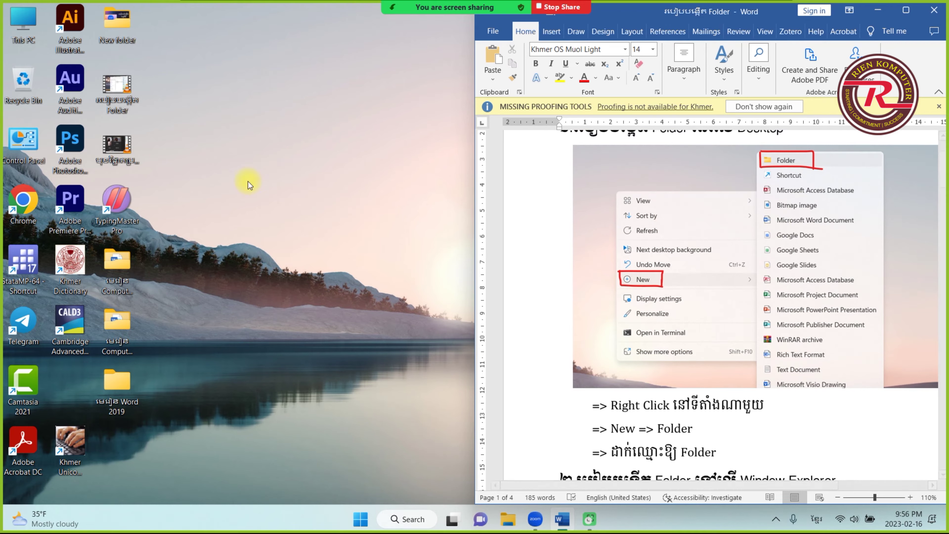
Step: Create a new folder in the empty area of the desktop and rename it with a Khmer name
right_click(291, 170)
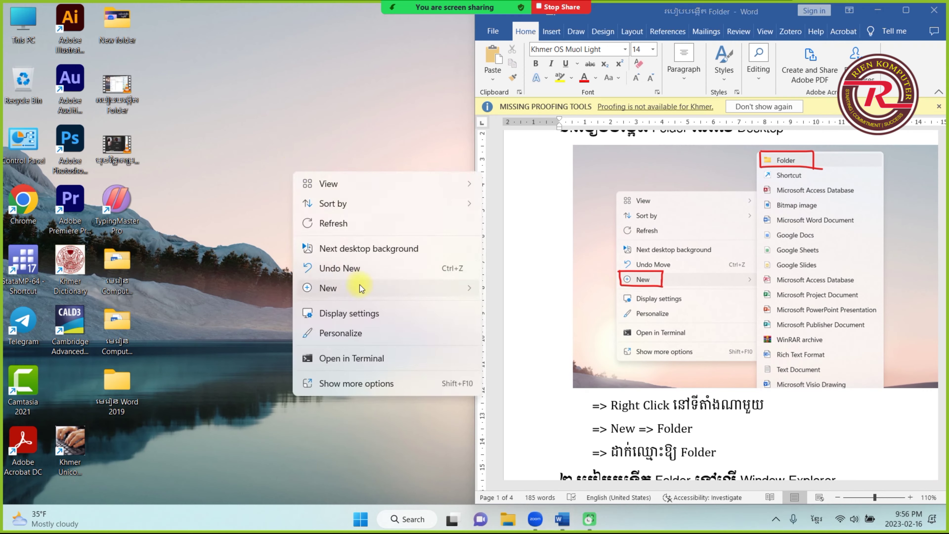
mouse_move(364, 287)
click(525, 34)
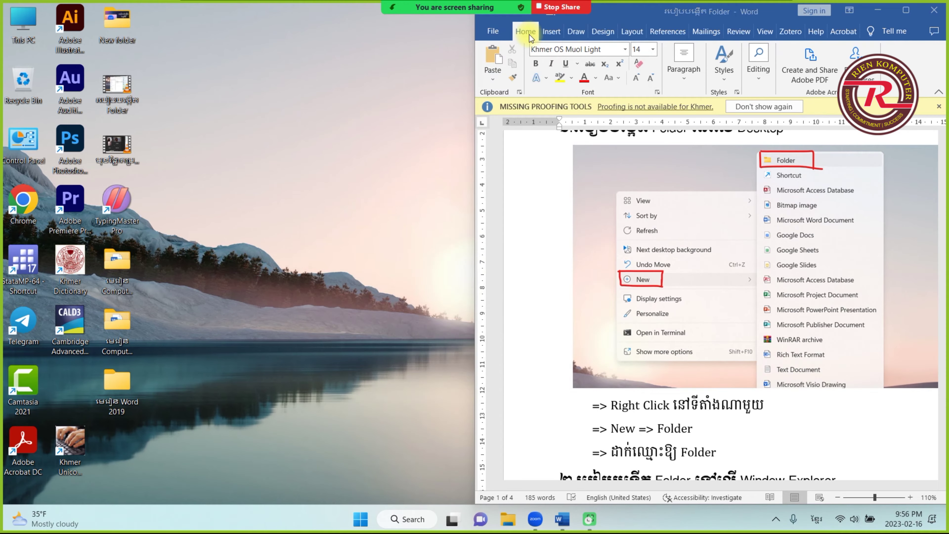
click(351, 193)
drag(301, 207, 290, 161)
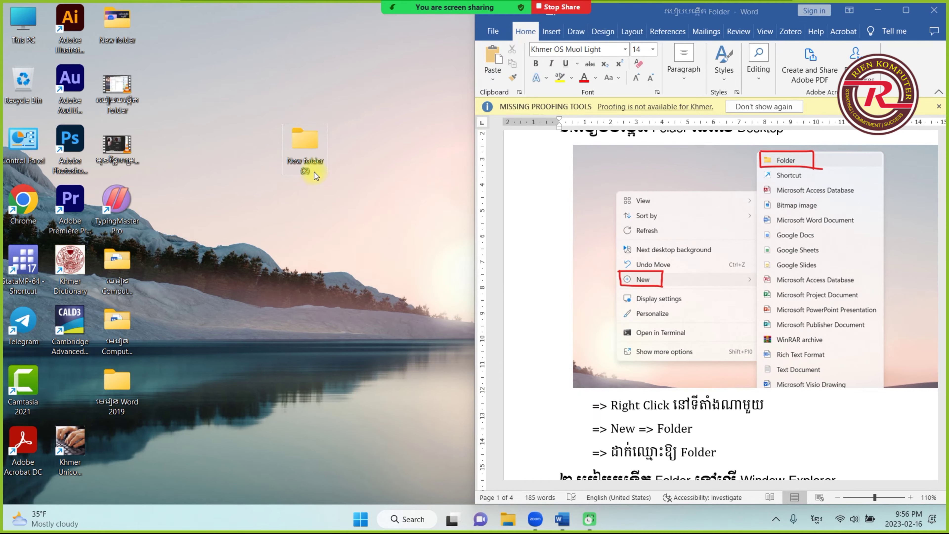
click(313, 171)
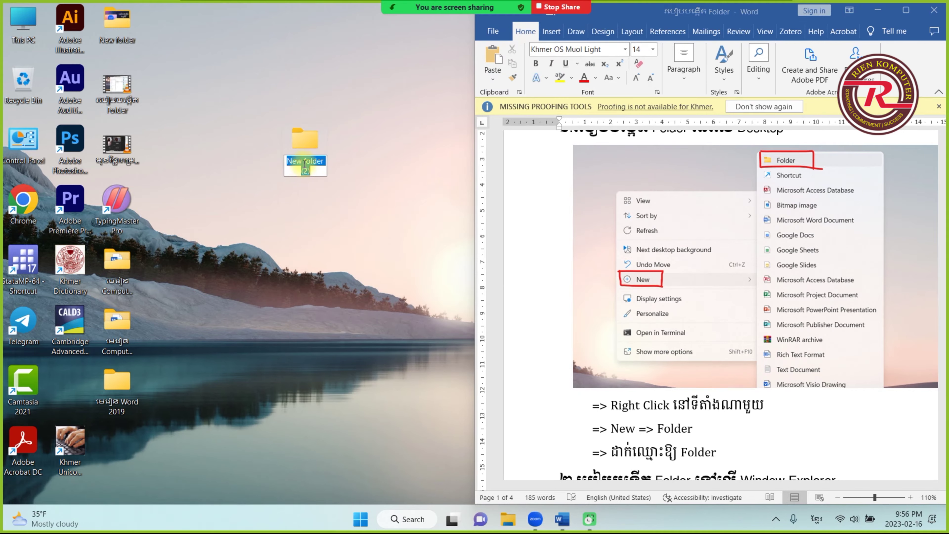
text(សាកល្បងលេខ១)
Step: Bring the document's Window Explorer section into view and move the newly named desktop folder closer to the other icons
click(720, 366)
scroll(721, 367, down, 8)
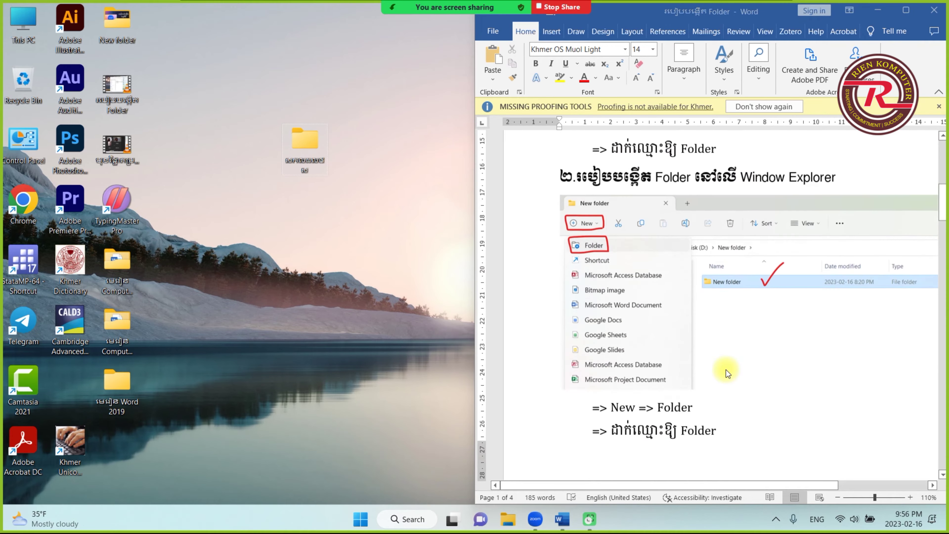
drag(305, 144, 247, 144)
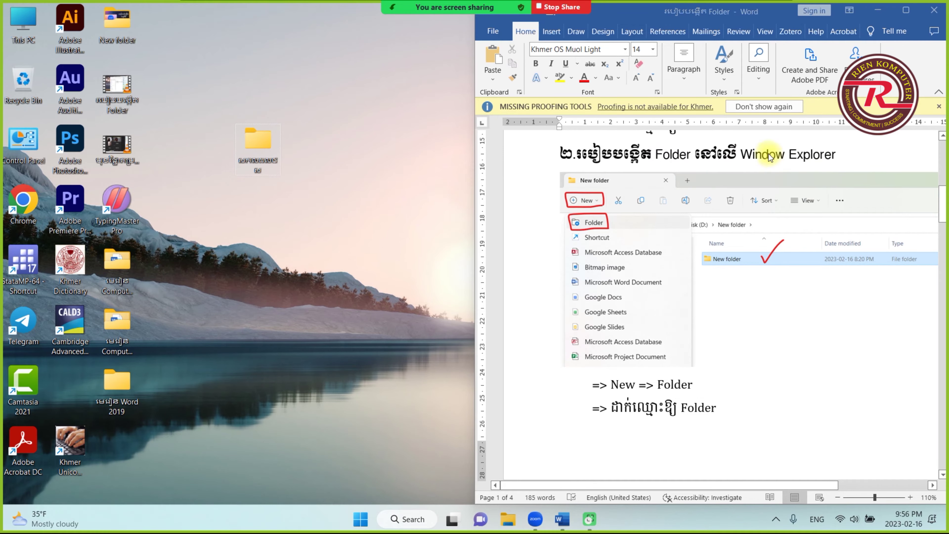
scroll(650, 281, up, 2)
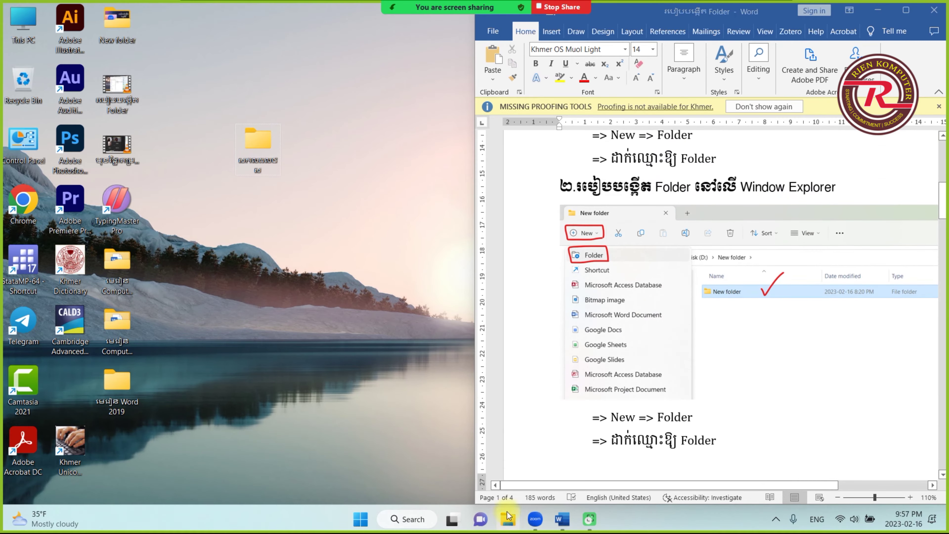
Step: Switch to File Explorer in a maximized window and go to Local Disk (D:)
click(513, 524)
click(816, 20)
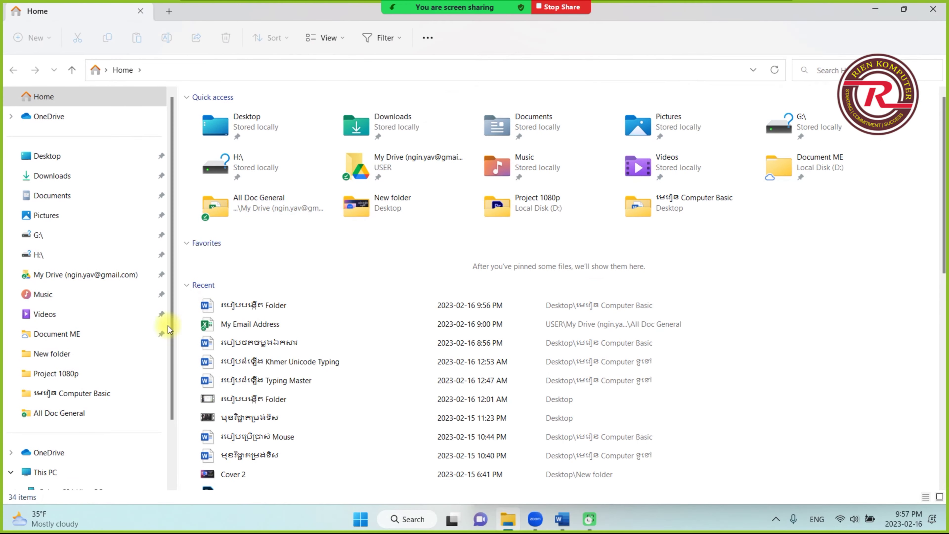
scroll(96, 372, down, 3)
click(80, 415)
click(79, 434)
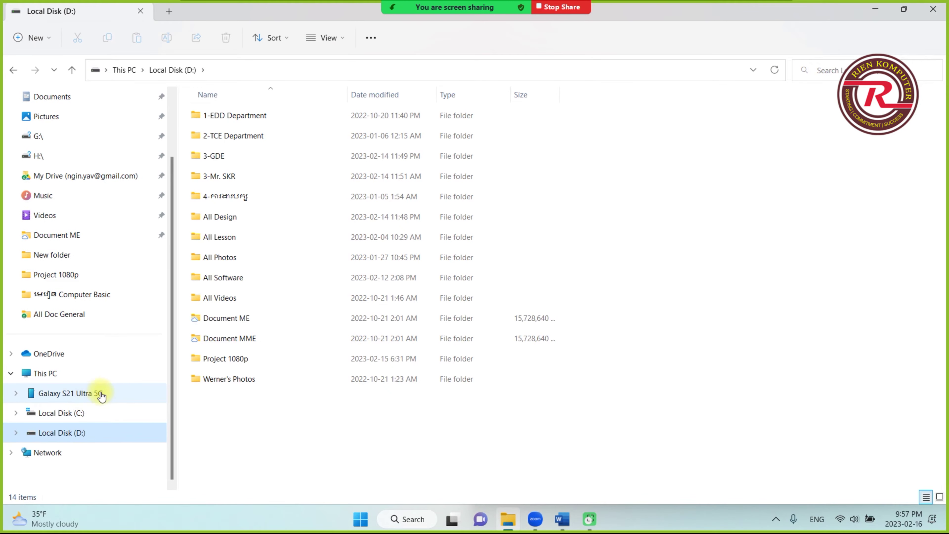
Step: Examine the contents of Local Disk (C:), and return to Local Disk (D:) to examine its folders
click(110, 415)
drag(304, 321, 204, 88)
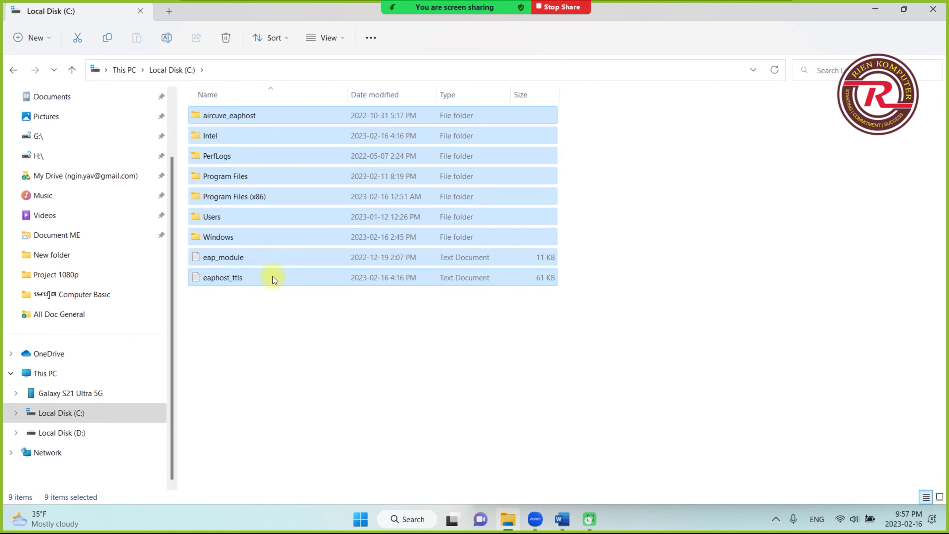
click(109, 433)
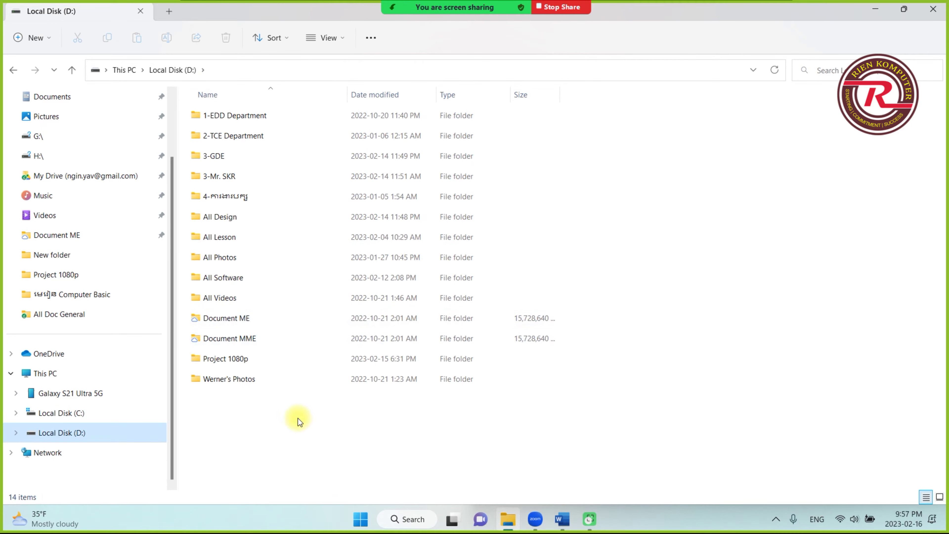
drag(298, 418, 226, 99)
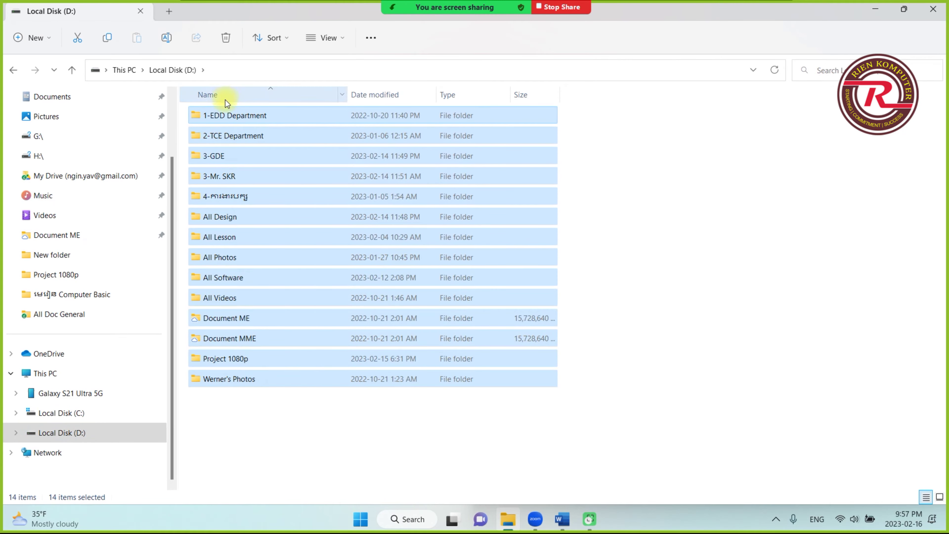
click(277, 430)
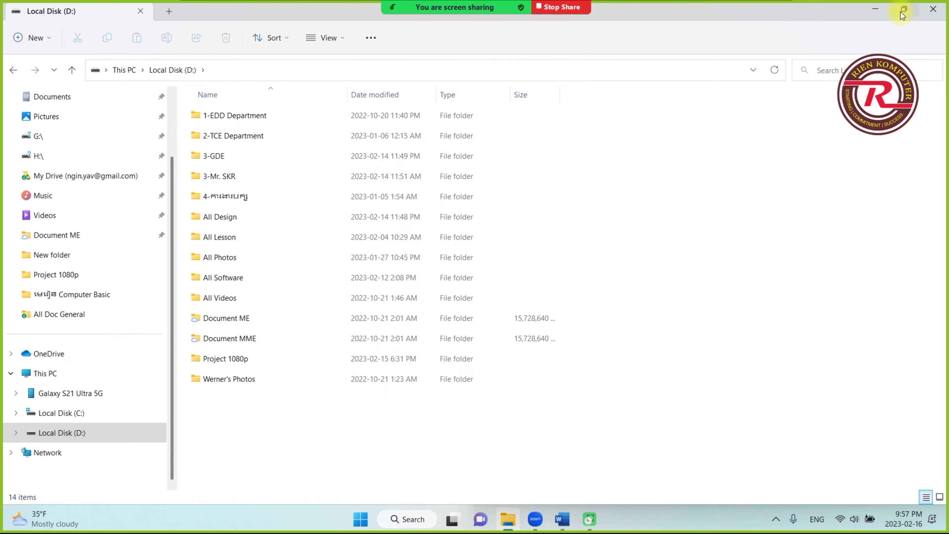
Step: Create a new folder on Local Disk (D:) and name it "New foldersas"
right_click(289, 423)
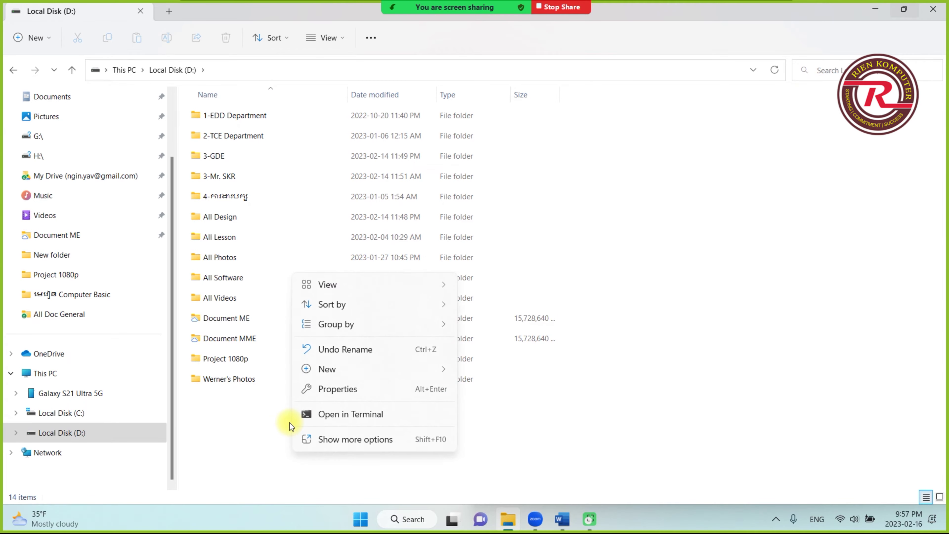
mouse_move(355, 370)
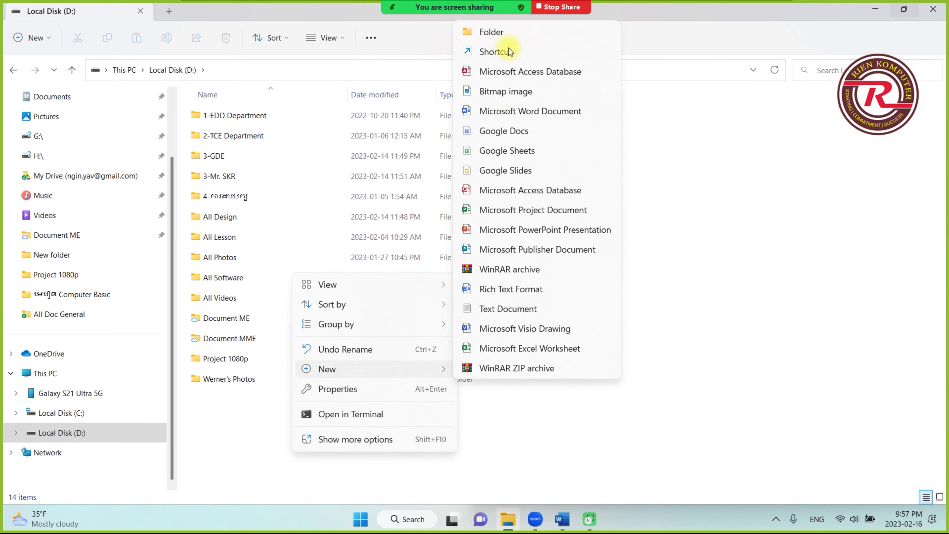
click(509, 36)
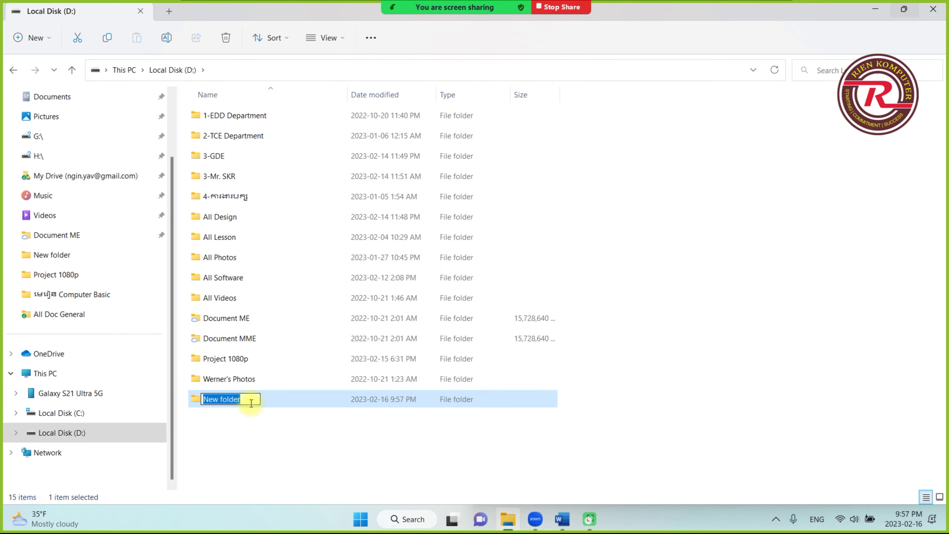
click(251, 400)
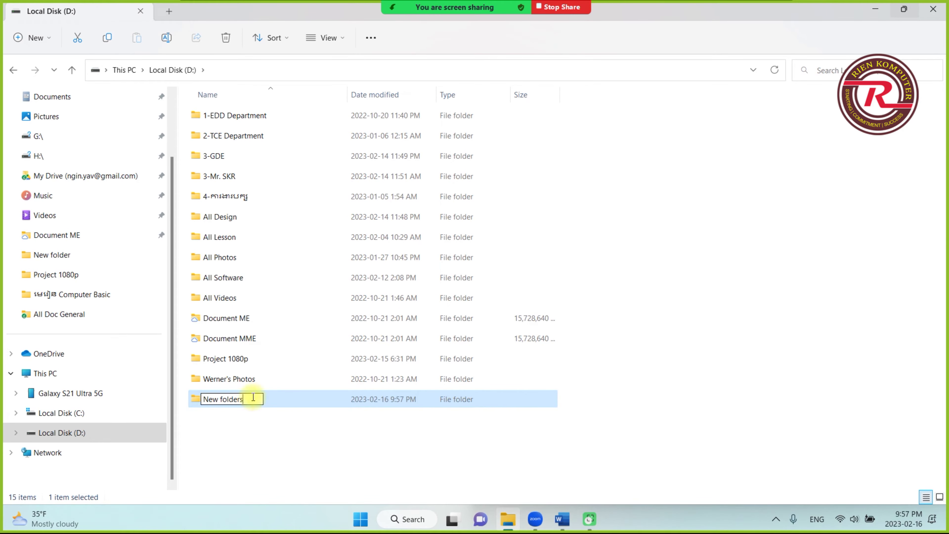
text(sas)
click(871, 32)
Step: Restore the File Explorer window to a smaller size and place it beside the document's Window Explorer section
click(904, 9)
drag(690, 24, 439, 23)
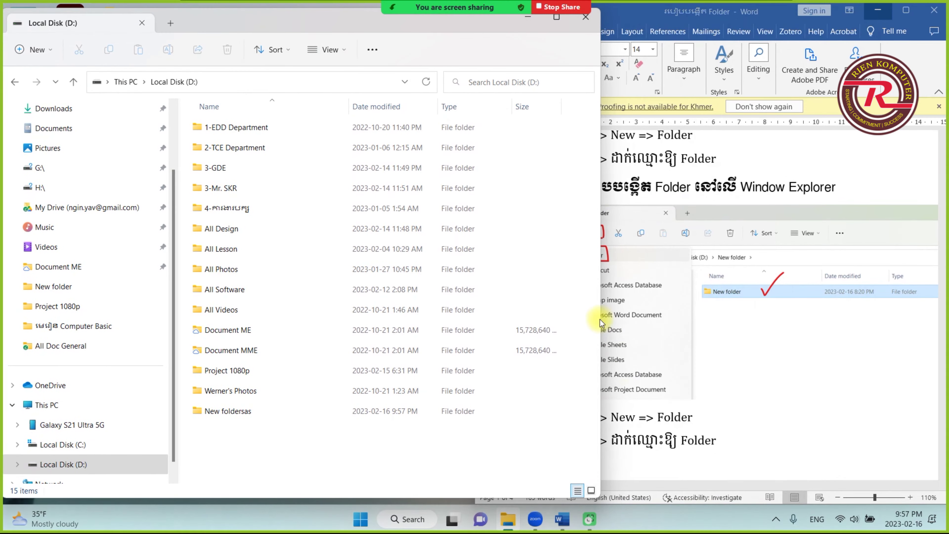
click(620, 322)
scroll(616, 318, up, 1)
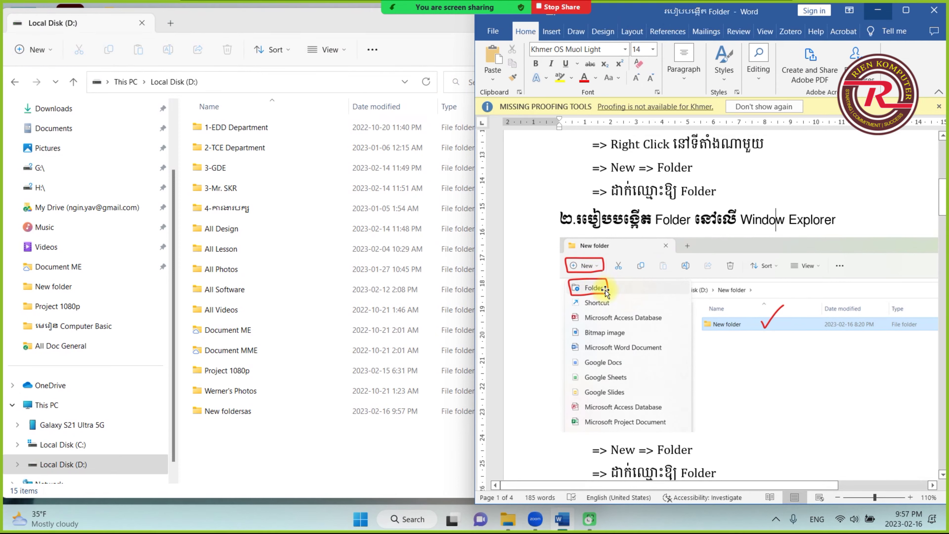
Step: Create a second folder on Local Disk (D:) with the New command and name it "New focasdfas"
click(286, 449)
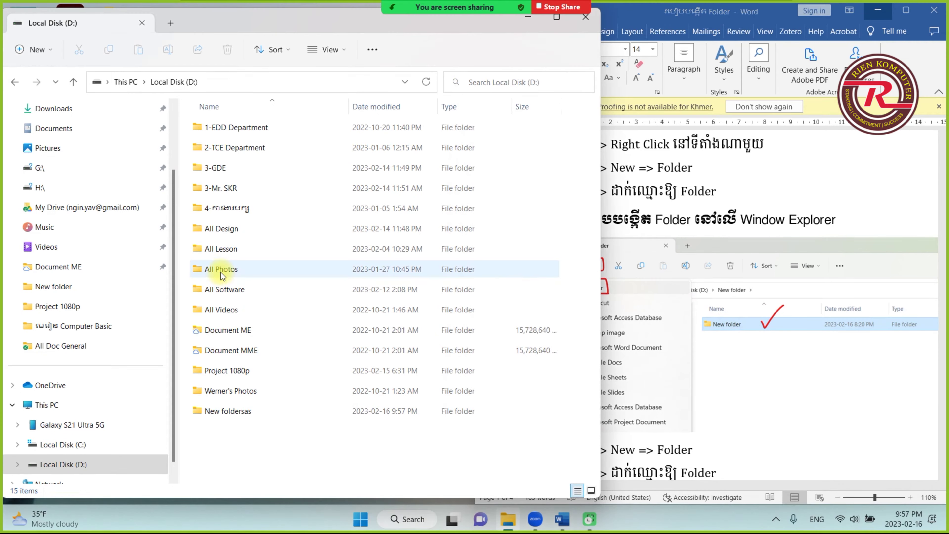
click(34, 49)
click(60, 83)
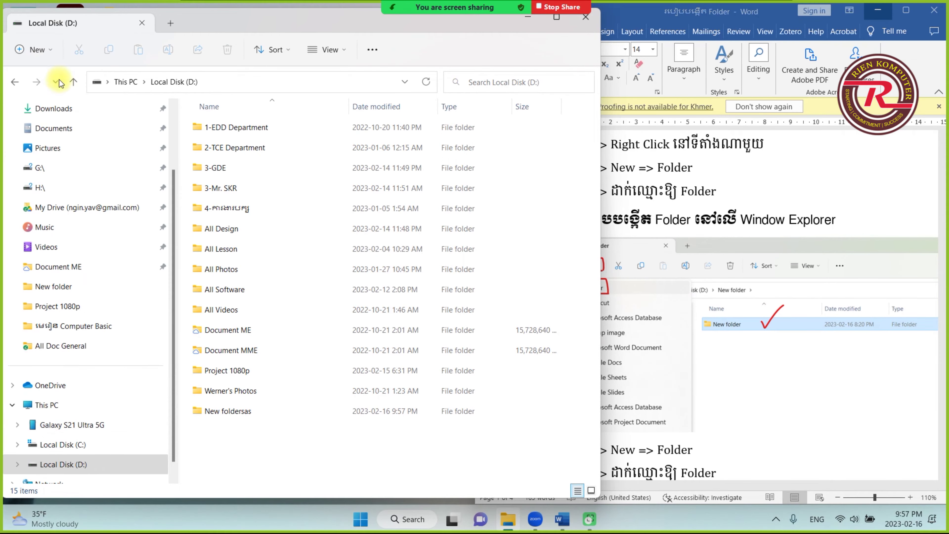
drag(248, 431, 231, 433)
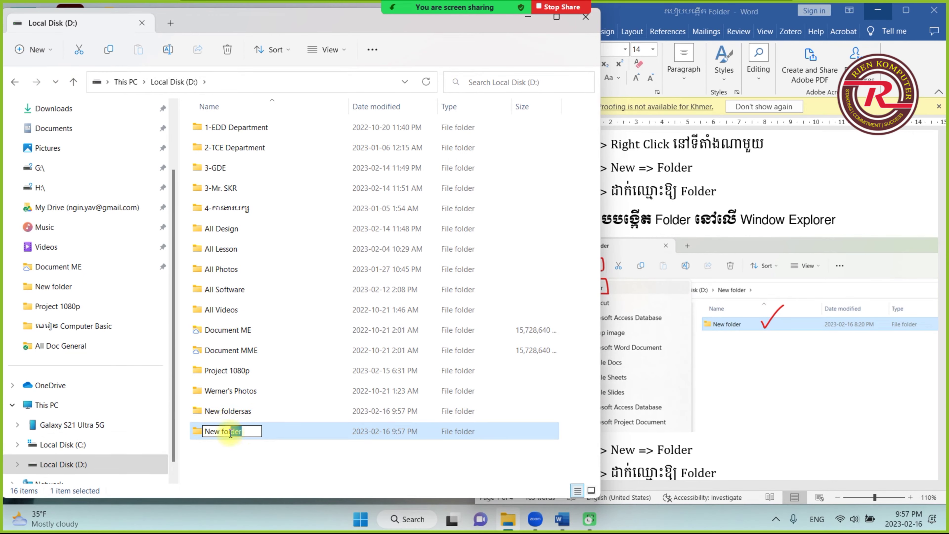
text(as)
Step: Insert "Folder" after "(កែឈ្មោះ)" in the document's Rename heading
click(727, 182)
scroll(727, 183, down, 10)
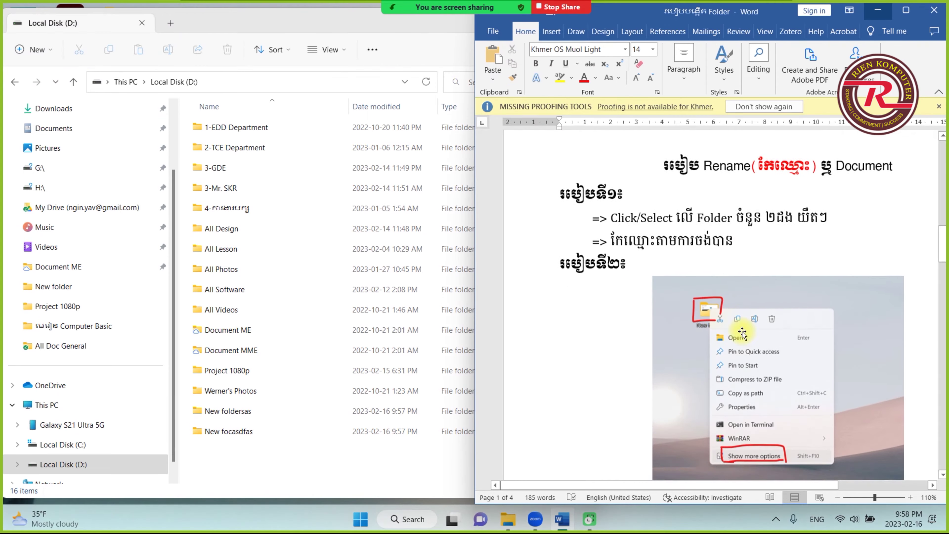
scroll(727, 182, up, 1)
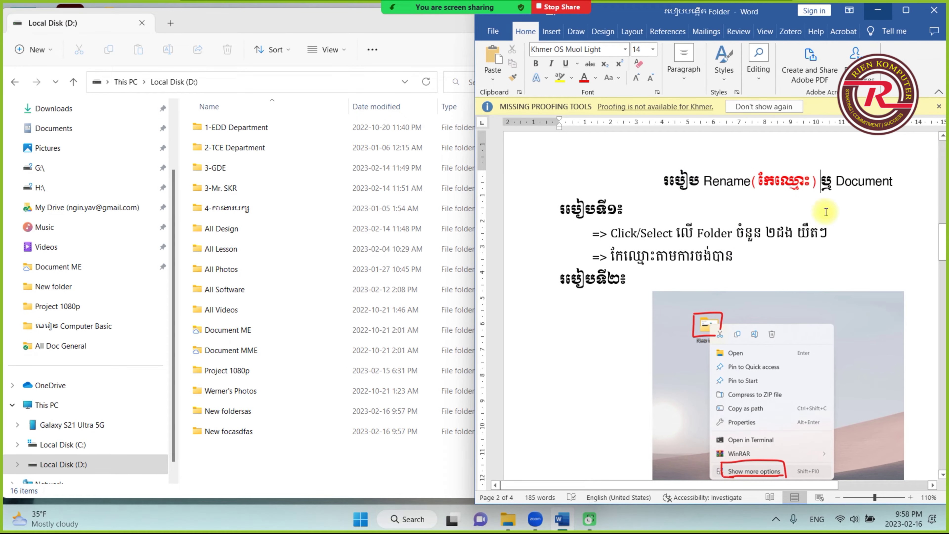
text(Folder)
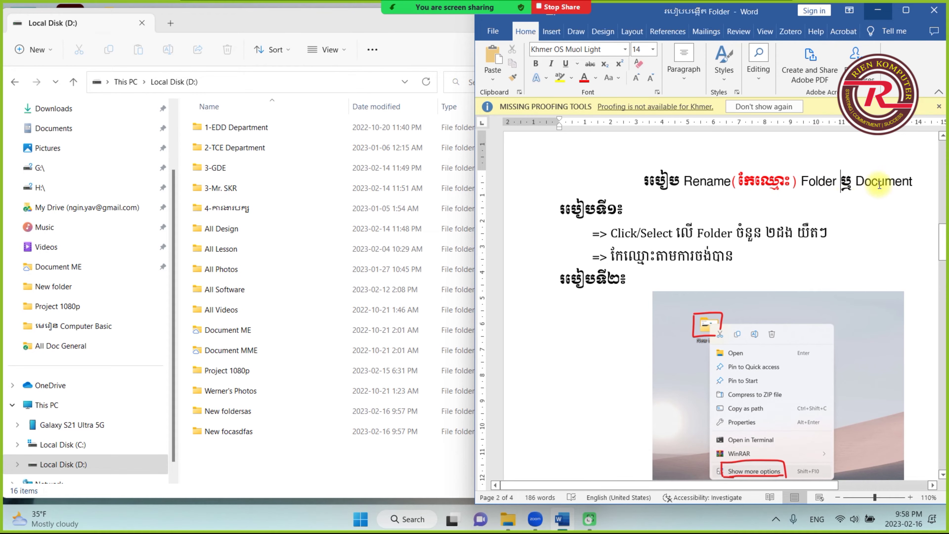
Step: Append "(ឯកសារ)" after "Document" at the end of the document's Rename heading
drag(853, 180, 920, 181)
click(921, 181)
key(alt+shift)
text((ឯកសារ))
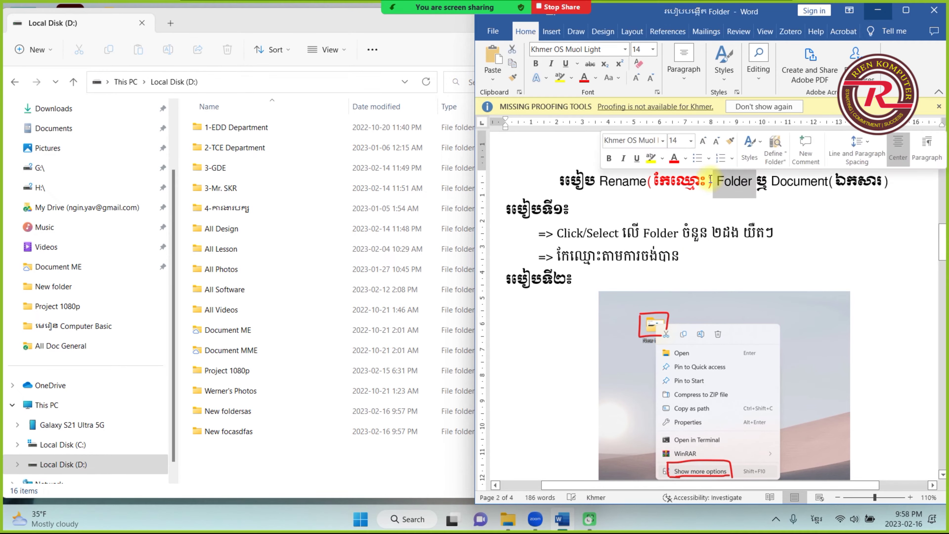
Step: Highlight the Click/Select instruction of the first rename method and rename "New foldersas" on Local Disk (D:) to "New foldersasសេធី"
scroll(555, 310, down, 5)
scroll(555, 315, up, 6)
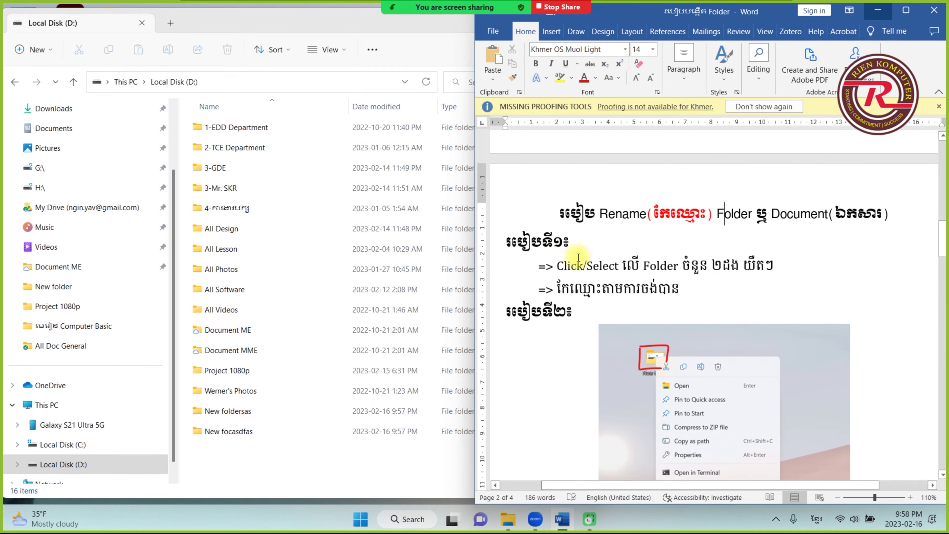
drag(558, 267, 610, 266)
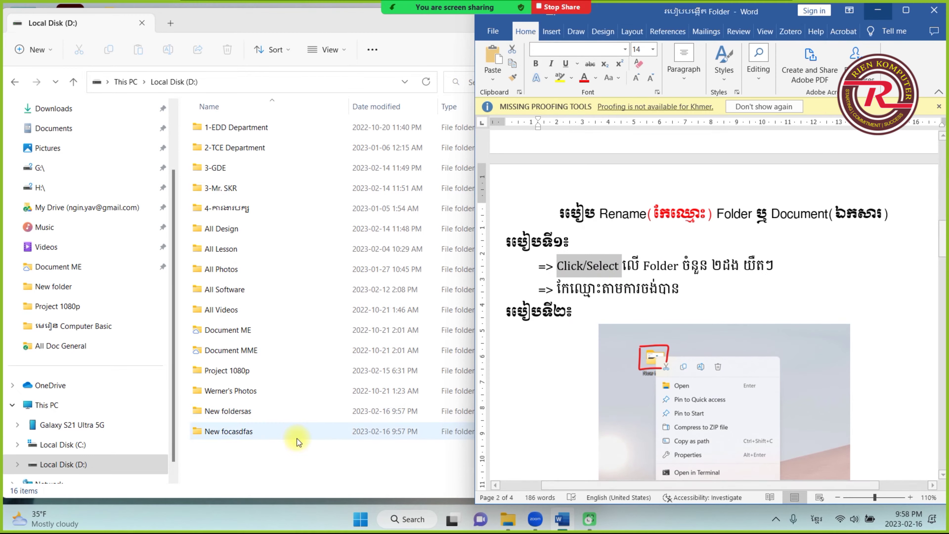
click(228, 414)
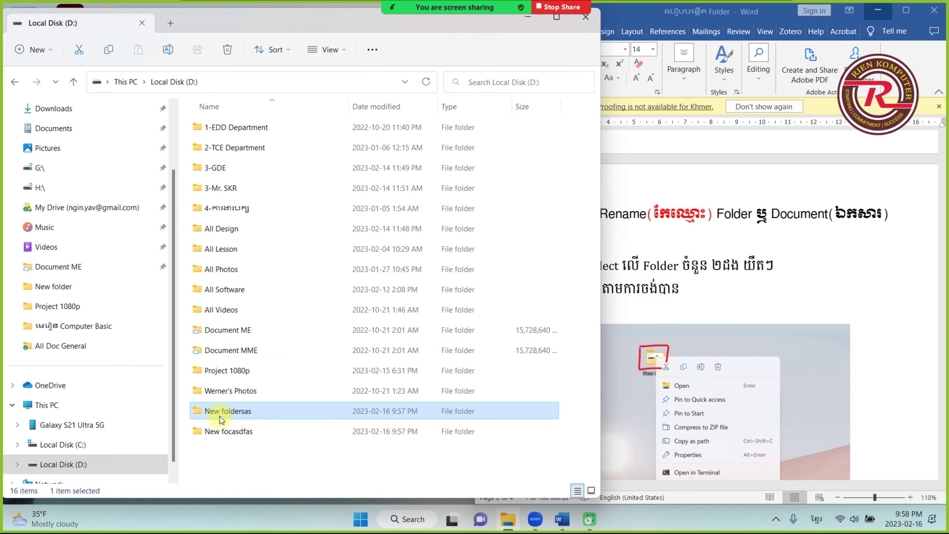
click(230, 411)
text(ល)
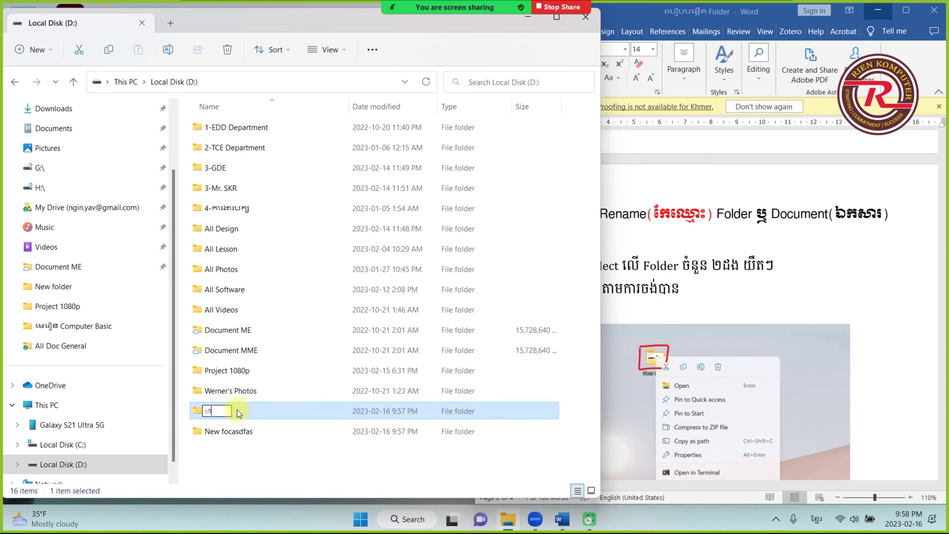
text(េធី)
click(606, 304)
Step: Minimize File Explorer and rename the loose desktop folder to "sasdfs" with the Rename command from its extended options
scroll(605, 304, down, 3)
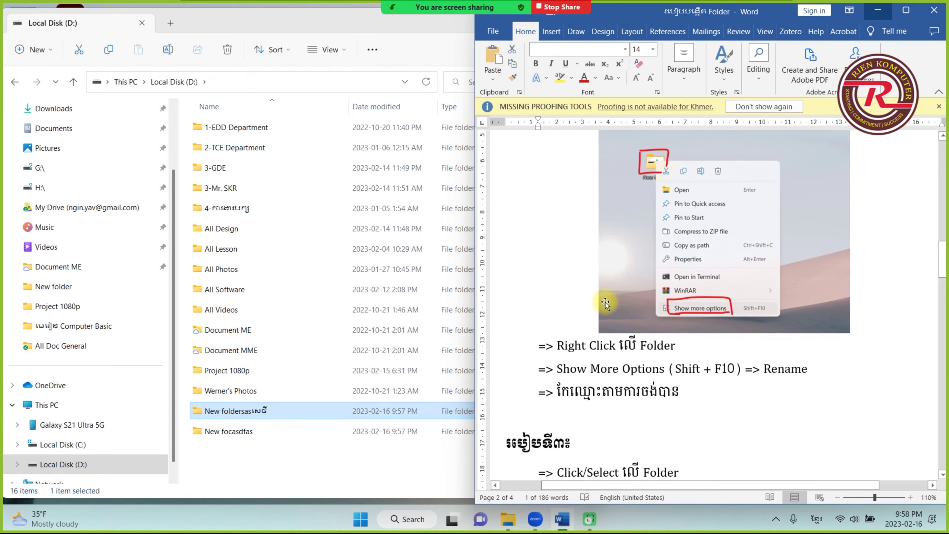
scroll(606, 304, up, 2)
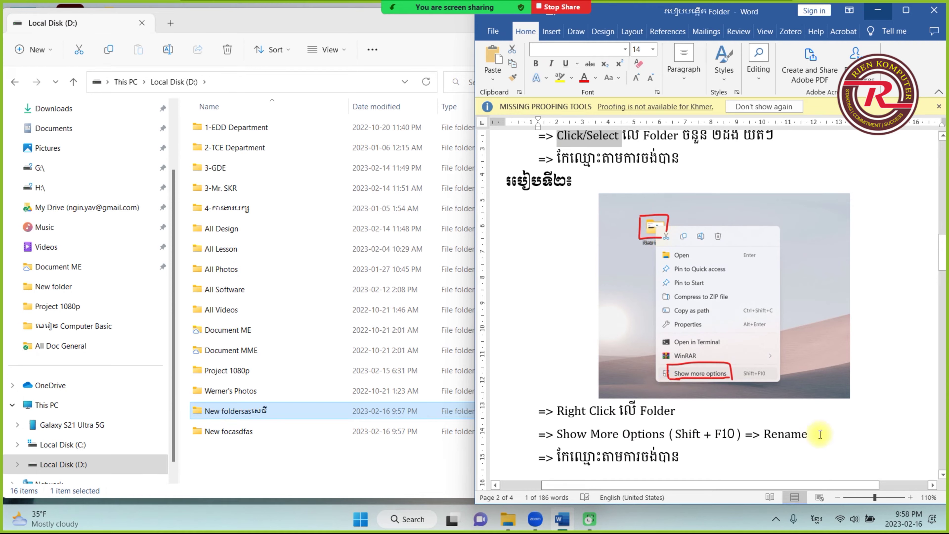
click(255, 432)
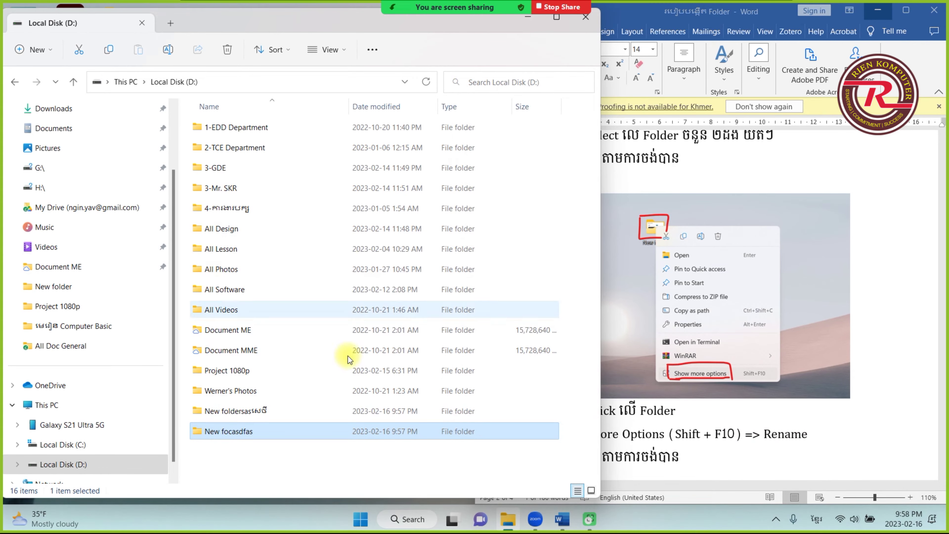
click(528, 18)
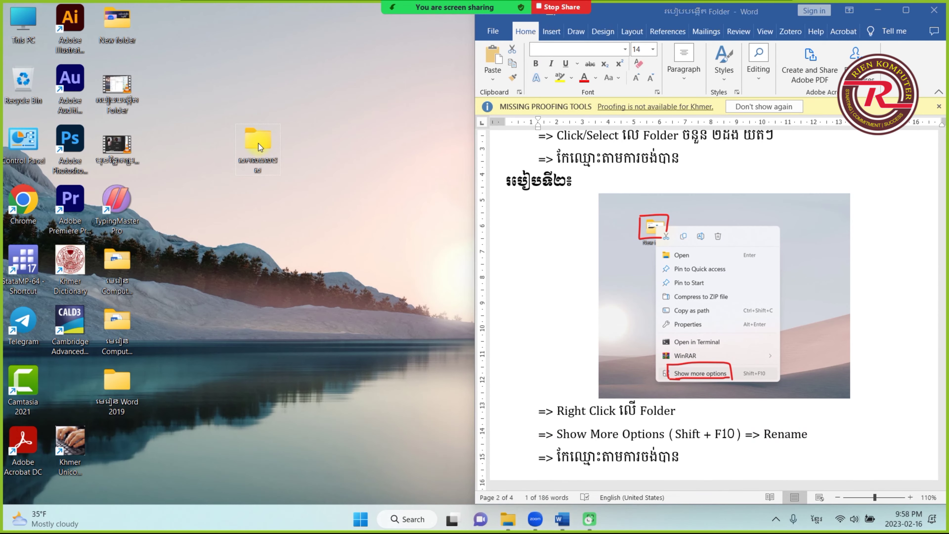
right_click(257, 142)
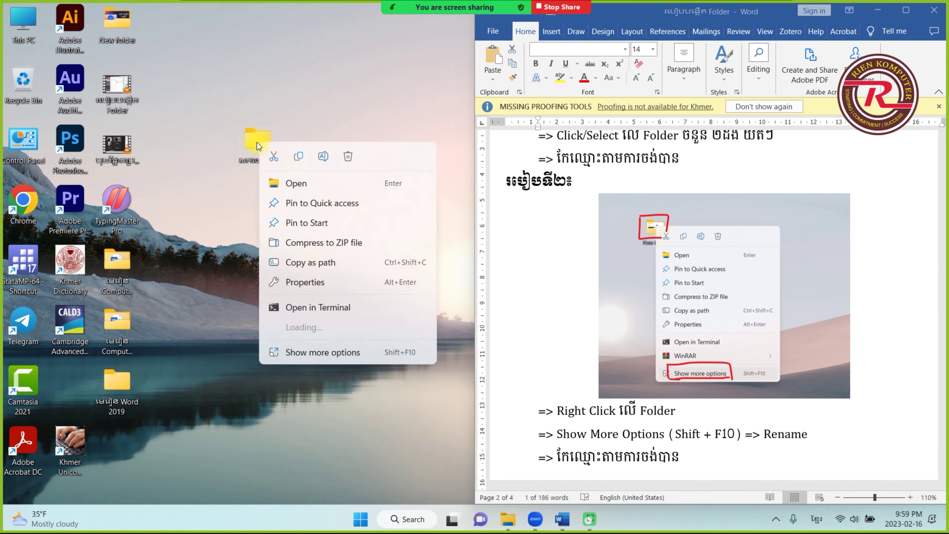
click(336, 351)
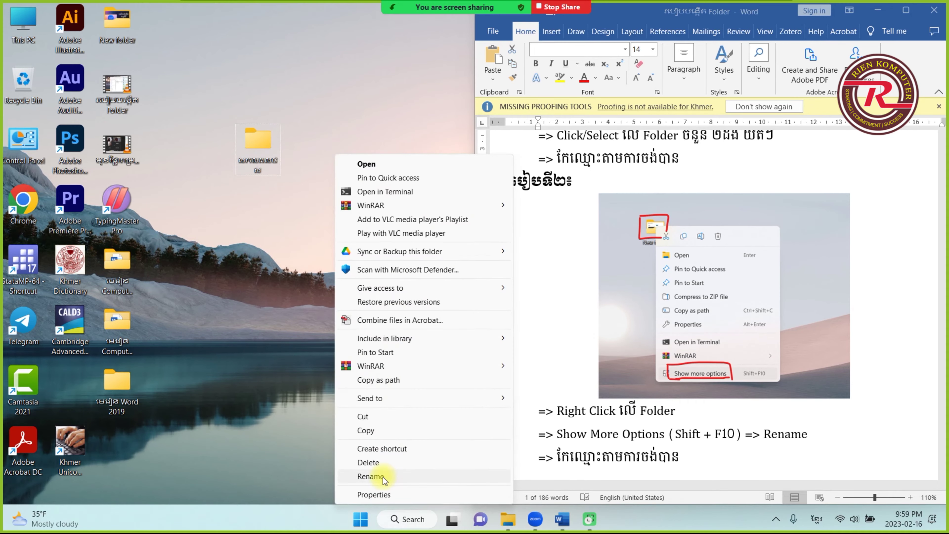
click(371, 476)
text(សកលស)
click(290, 185)
Step: Rename the desktop folder "sasdfs" to "Ksdfs" following the document's third rename method
scroll(556, 214, down, 5)
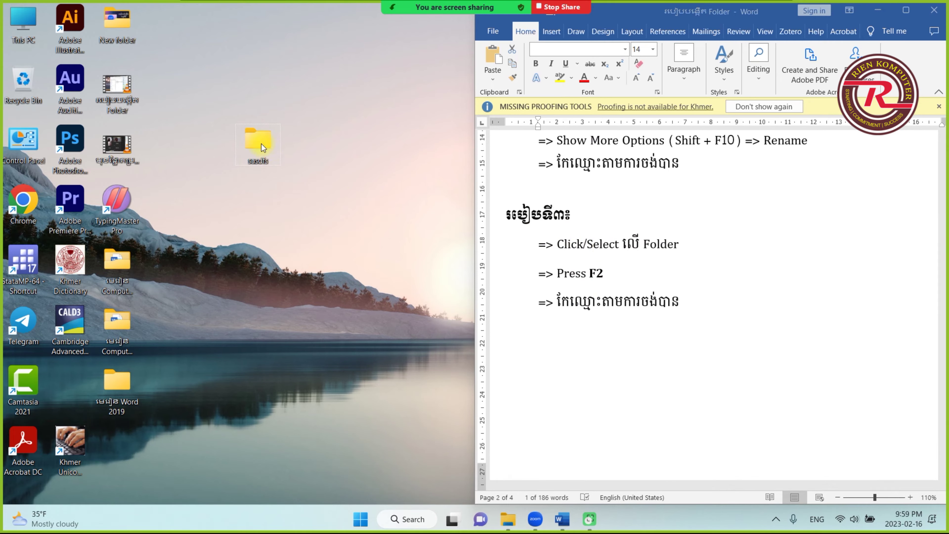
drag(232, 100, 341, 219)
key(F2)
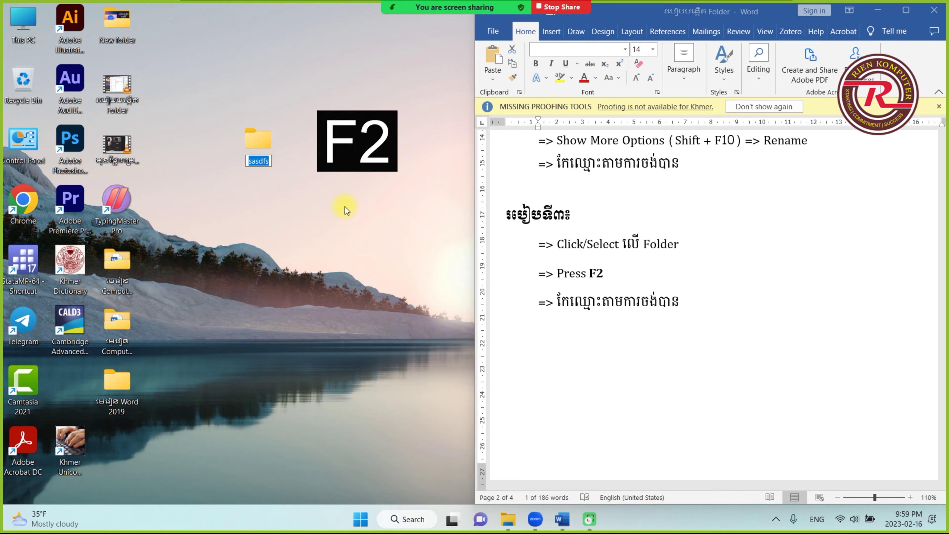
text(K)
click(690, 217)
Step: Browse to the document's section on opening a Folder or Document and examine its list of mouse and keyboard terms
scroll(690, 217, up, 10)
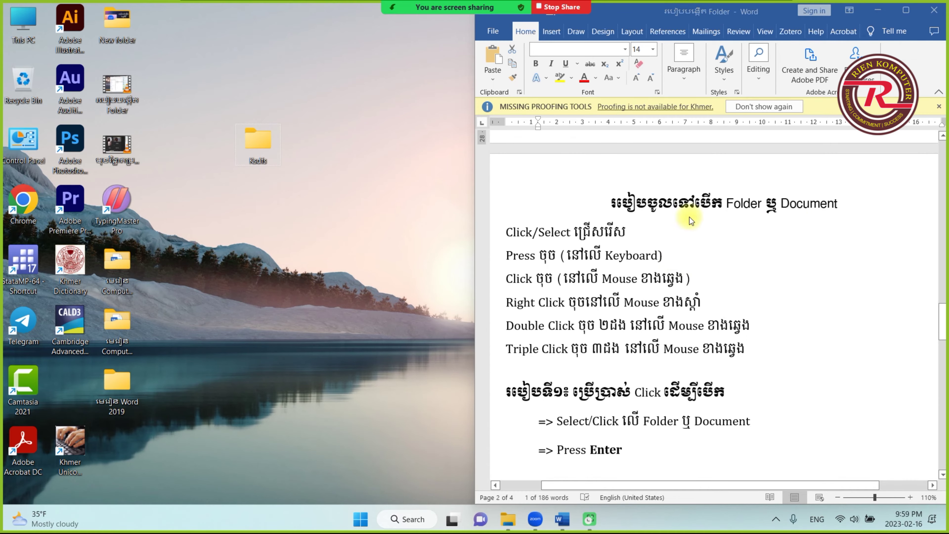
scroll(730, 203, down, 3)
scroll(742, 216, up, 5)
scroll(745, 221, down, 2)
scroll(690, 224, down, 3)
scroll(691, 278, up, 3)
scroll(693, 290, down, 2)
Step: Point out the Click/Select term in the document and demonstrate selecting the desktop folder "Ksdfs"
drag(753, 288, 501, 174)
click(522, 170)
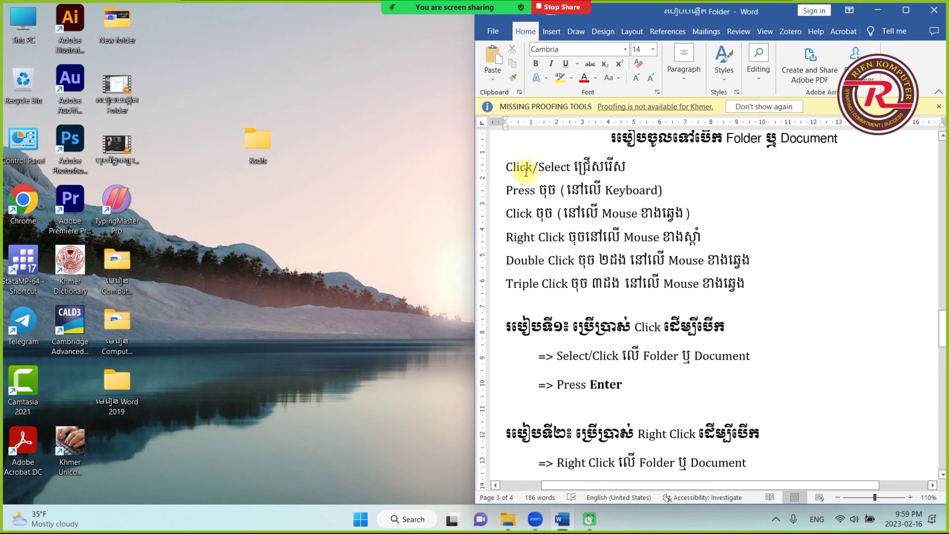
click(627, 168)
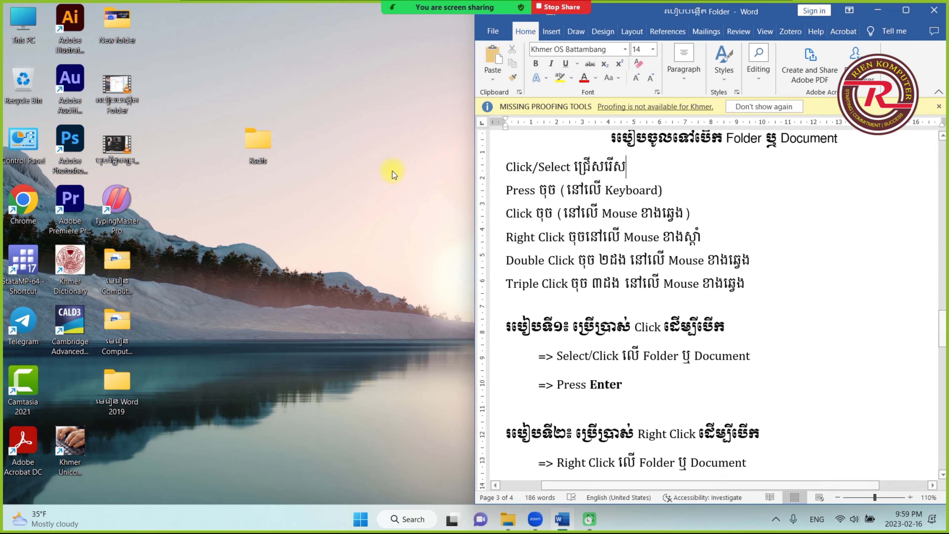
click(257, 138)
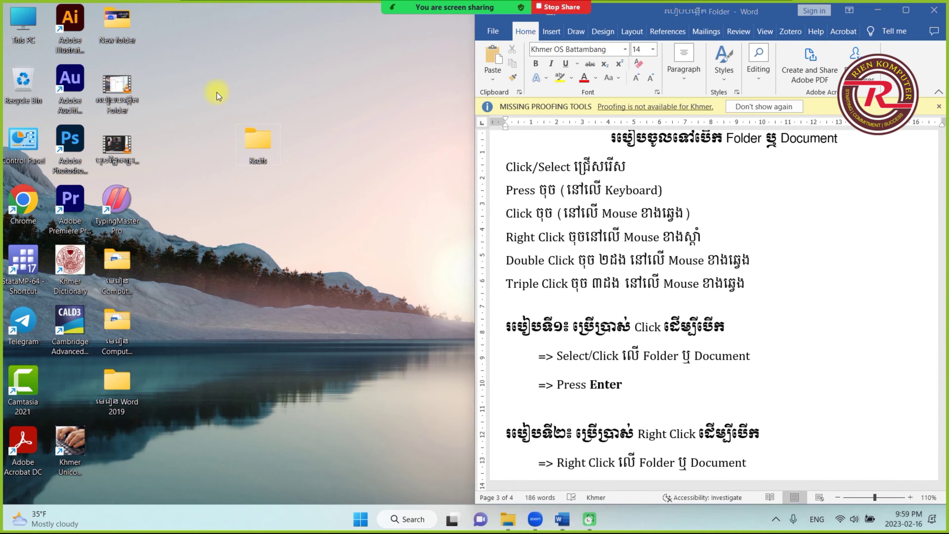
drag(216, 92, 359, 202)
Step: Highlight the Press (Keyboard) and Click (Mouse) definitions in the document and demonstrate the Click term on the "Ksdfs" folder
click(516, 192)
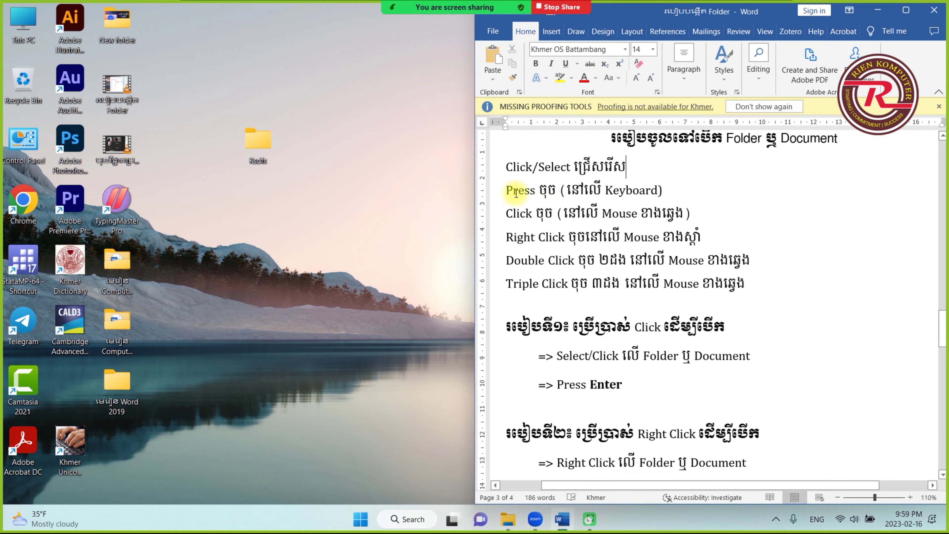
drag(568, 190, 672, 190)
click(554, 211)
double_click(519, 212)
click(558, 212)
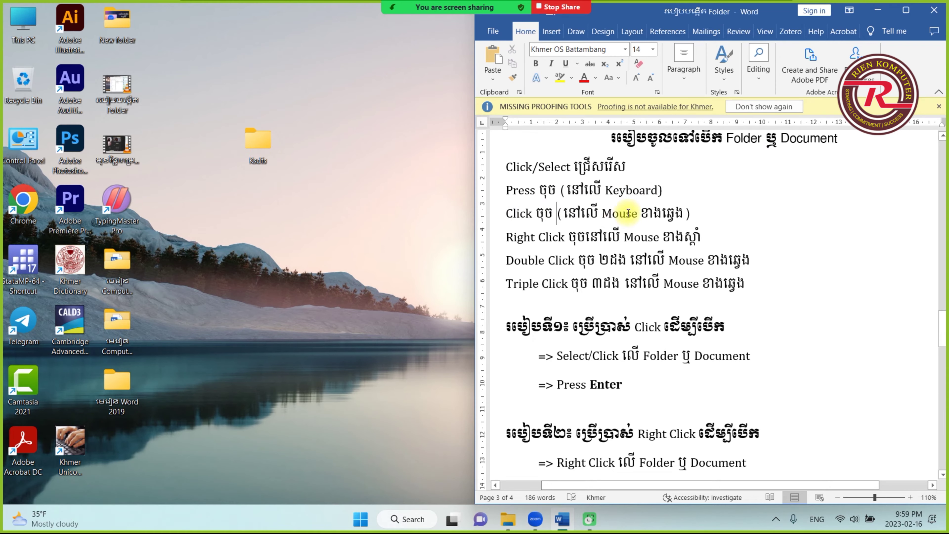
drag(685, 213, 632, 213)
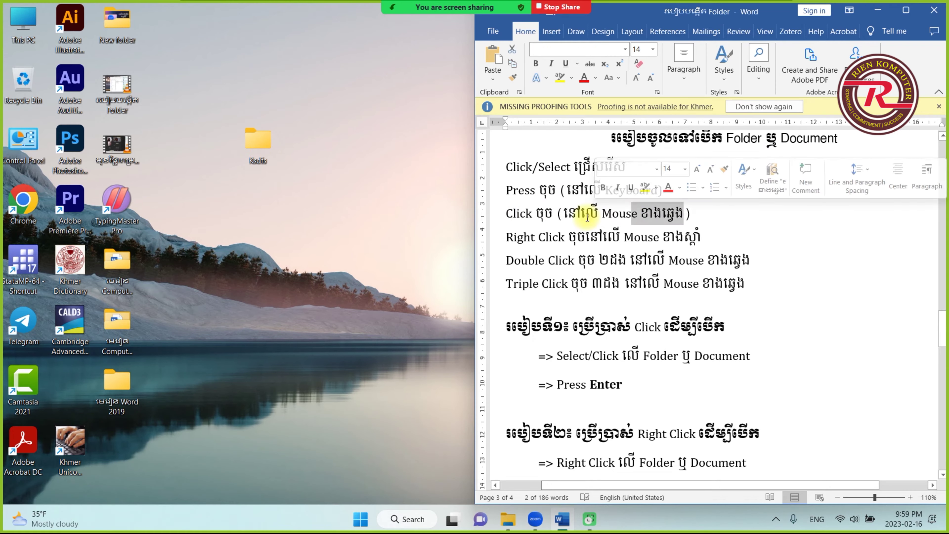
click(256, 146)
click(555, 227)
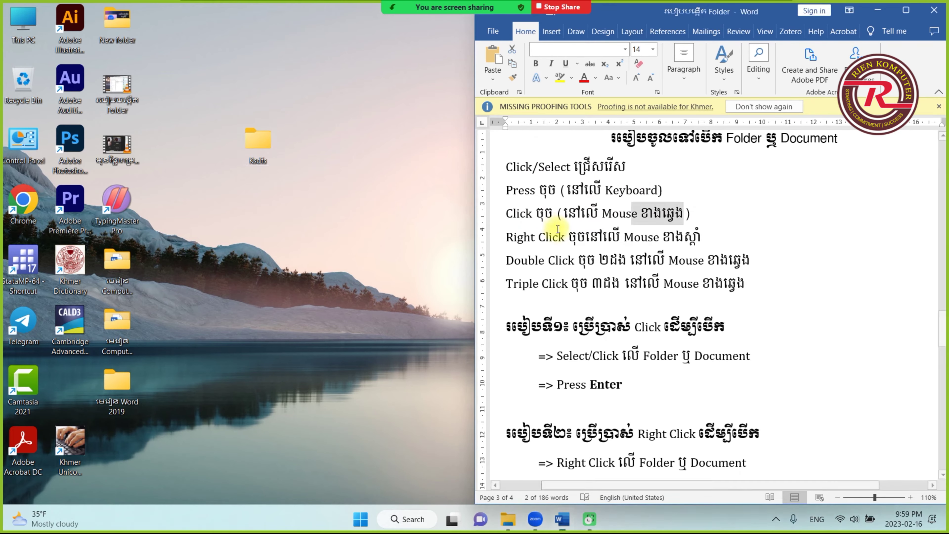
Step: Highlight the Right Click definition in the document, then show and dismiss the "Ksdfs" folder's context menu
drag(553, 238, 511, 238)
click(617, 238)
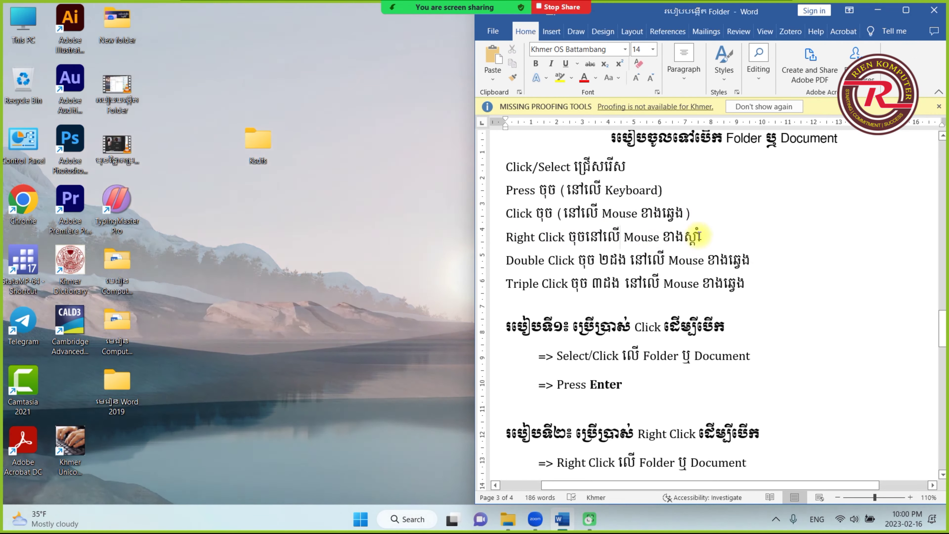
right_click(264, 148)
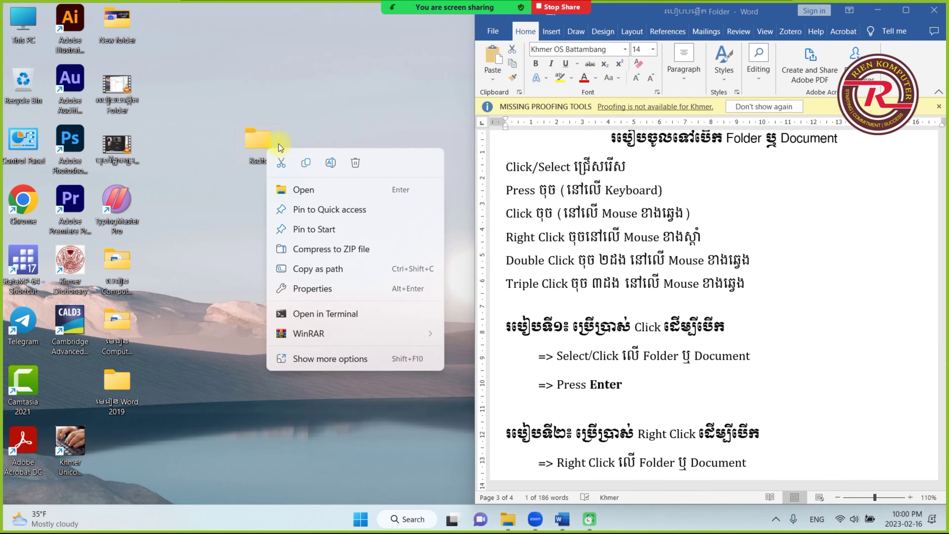
click(367, 76)
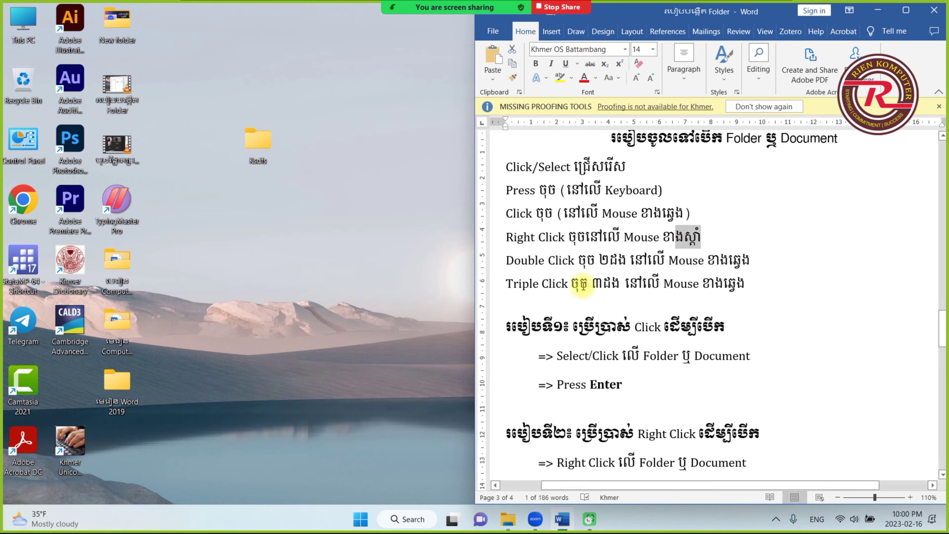
Step: Move the "Ksdfs" folder to another spot on the desktop, then open "មេរៀន Computer Basic" and shift its window lower
scroll(553, 272, down, 6)
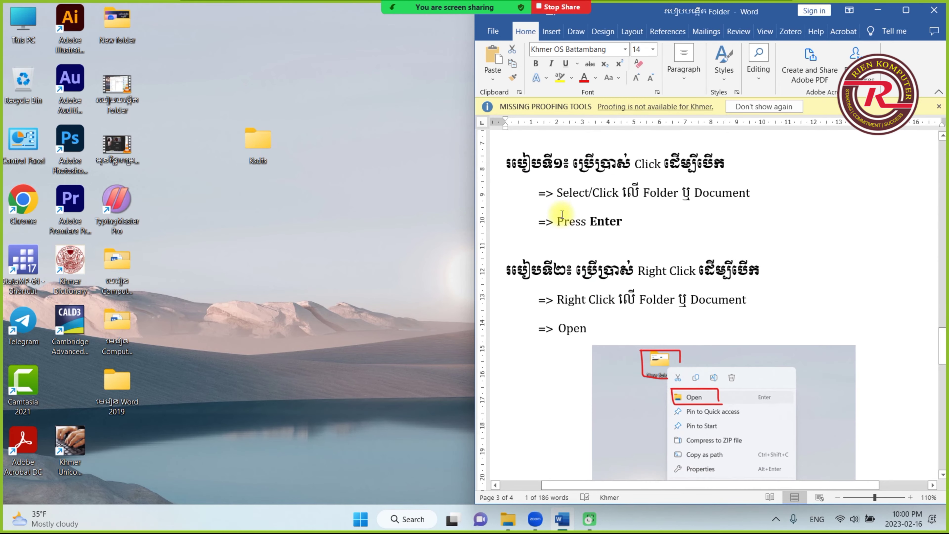
scroll(574, 210, up, 7)
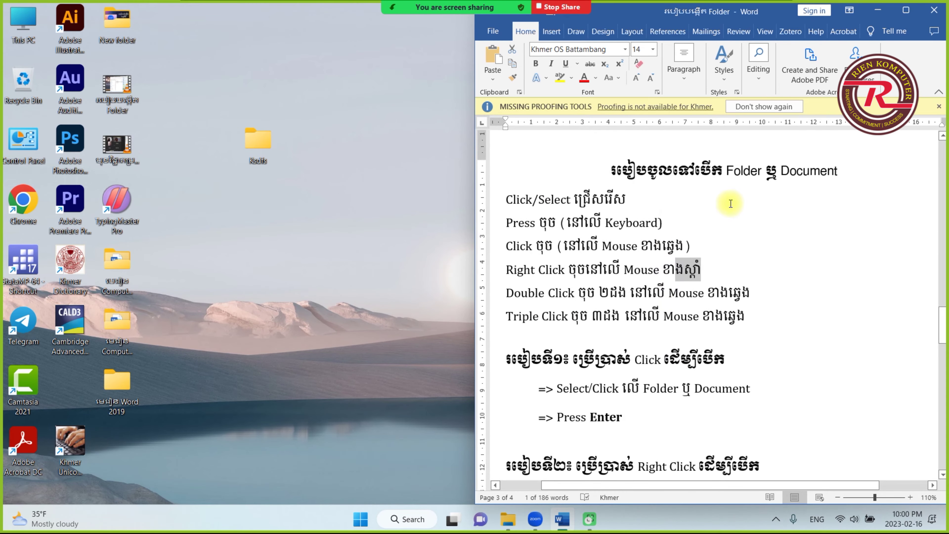
scroll(669, 333, down, 3)
scroll(672, 336, down, 2)
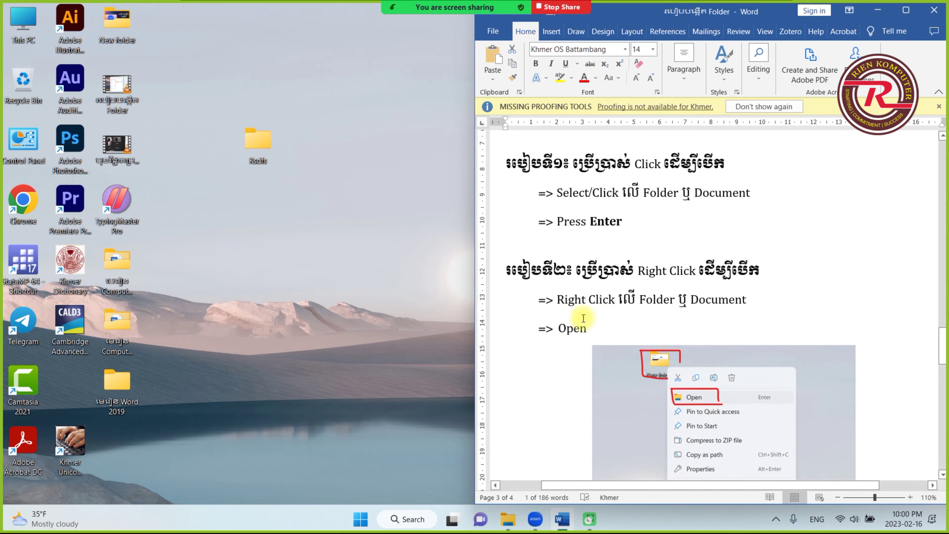
drag(248, 147, 322, 144)
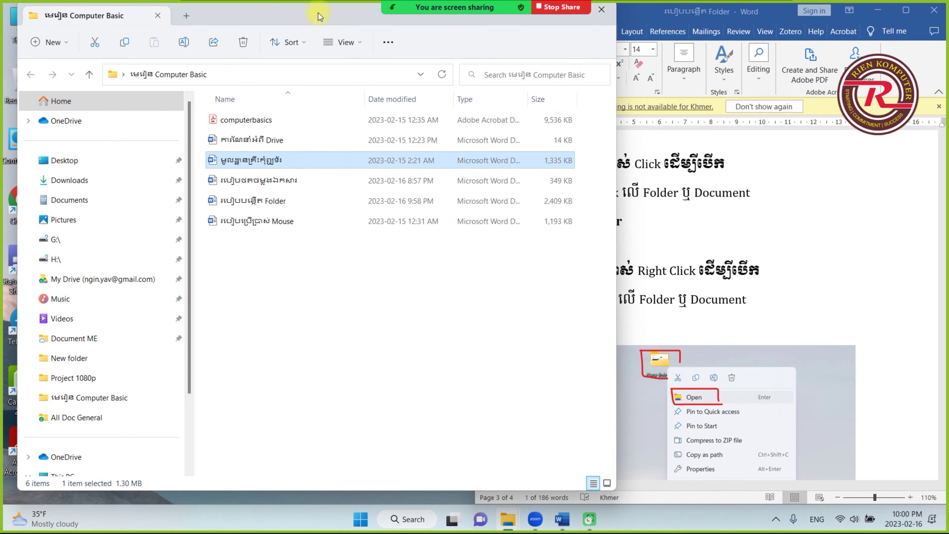
drag(318, 13, 300, 52)
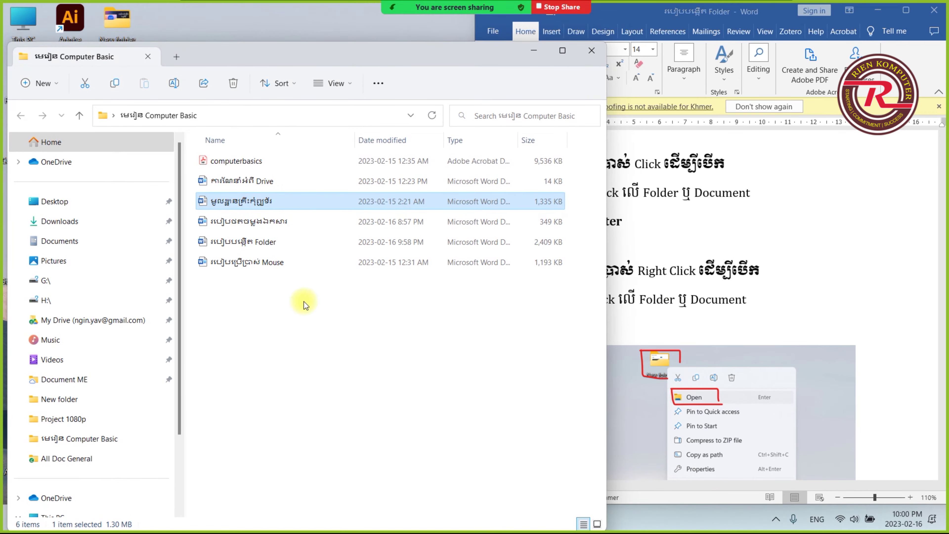
Step: Select all Word documents in the "មេរៀន Computer Basic" folder, then minimize and restore its window
drag(305, 302, 413, 180)
click(528, 49)
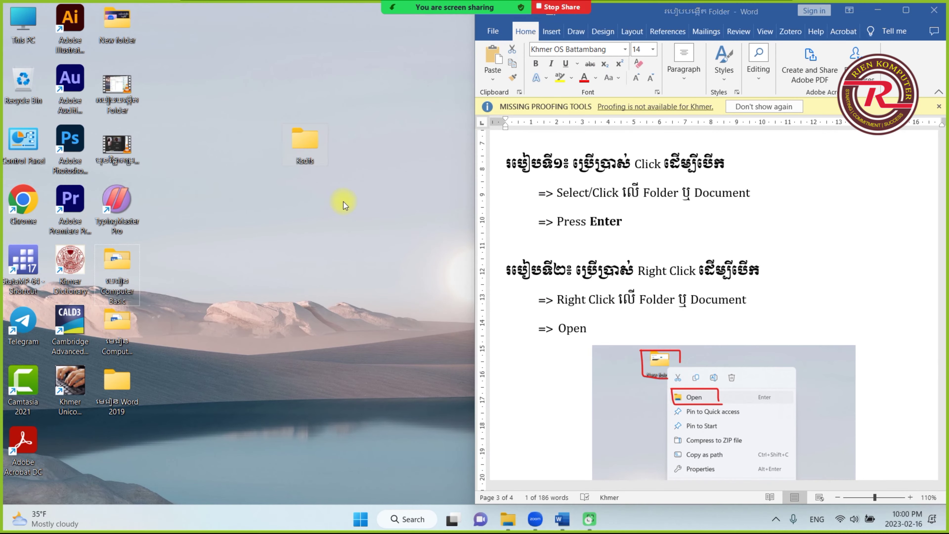
click(509, 520)
click(508, 519)
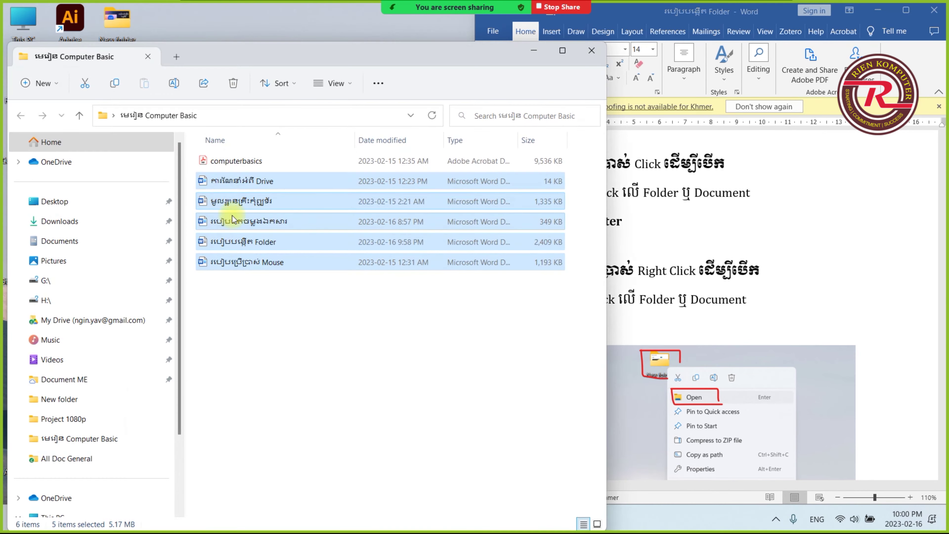
Step: Highlight "Enter" in the document's first opening method and open the "ការណែនាំអំពី Drive" document from the folder
click(719, 250)
click(599, 193)
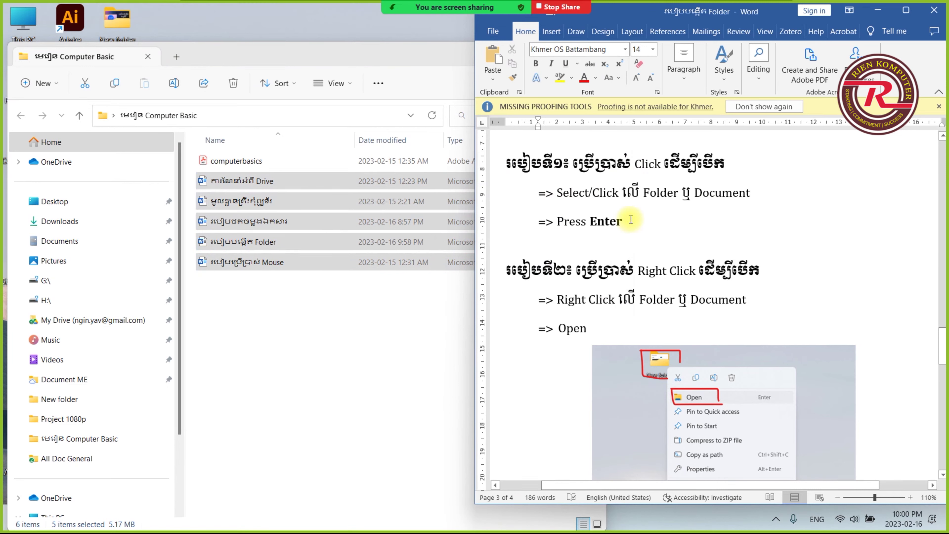
drag(623, 222, 600, 221)
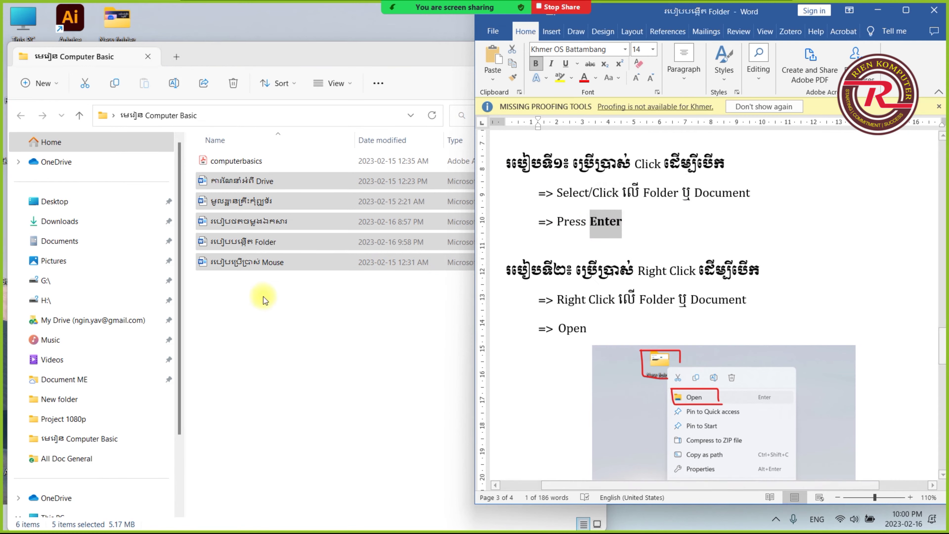
click(258, 294)
click(239, 183)
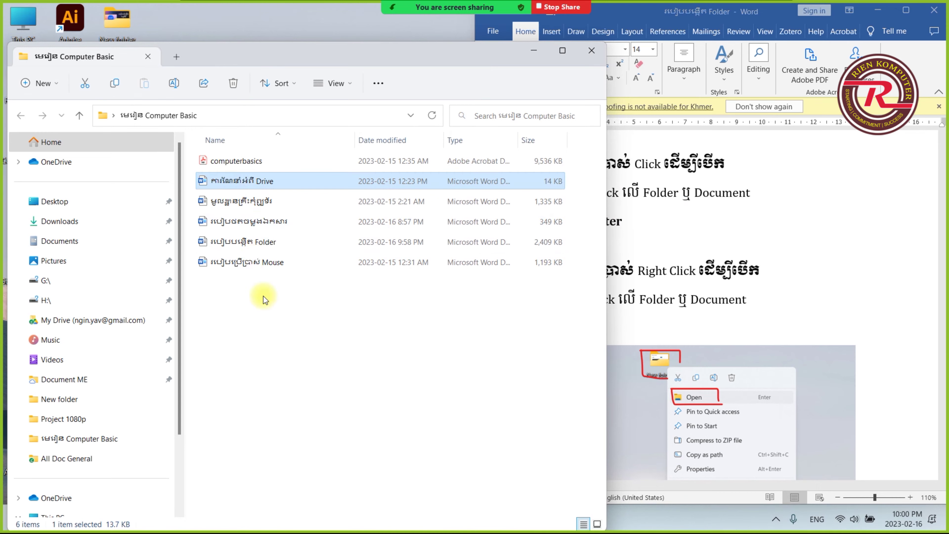
key(Return)
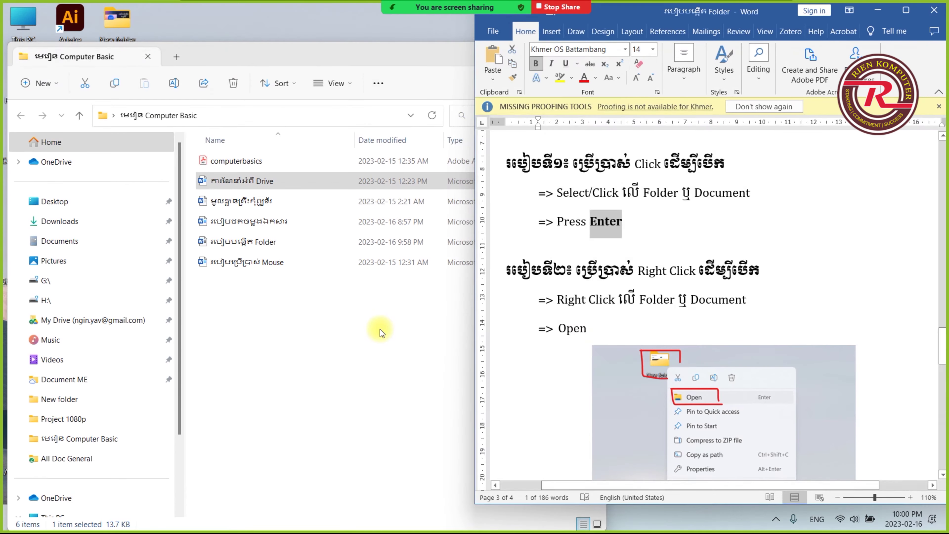
Step: Close the folder window and highlight "Right Click" in the heading of the document's second opening method
click(335, 312)
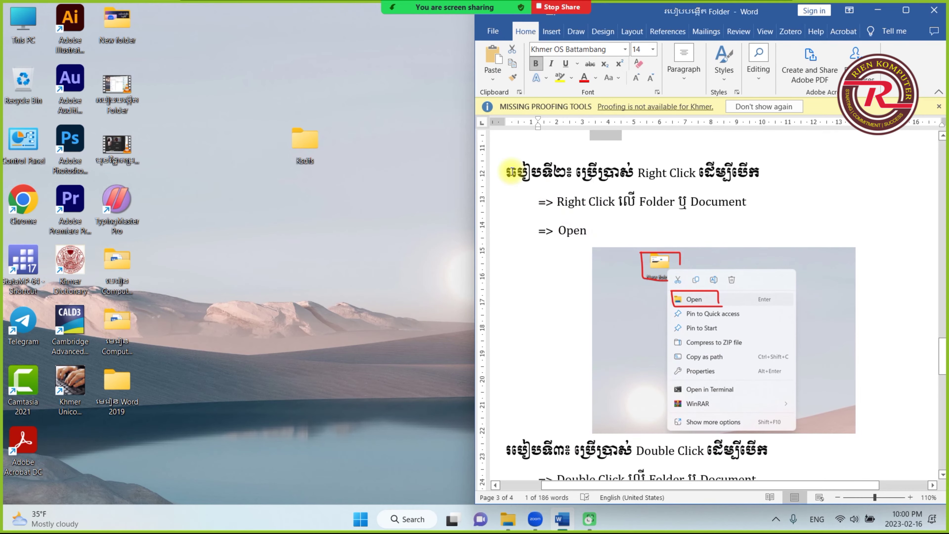
drag(622, 173, 676, 172)
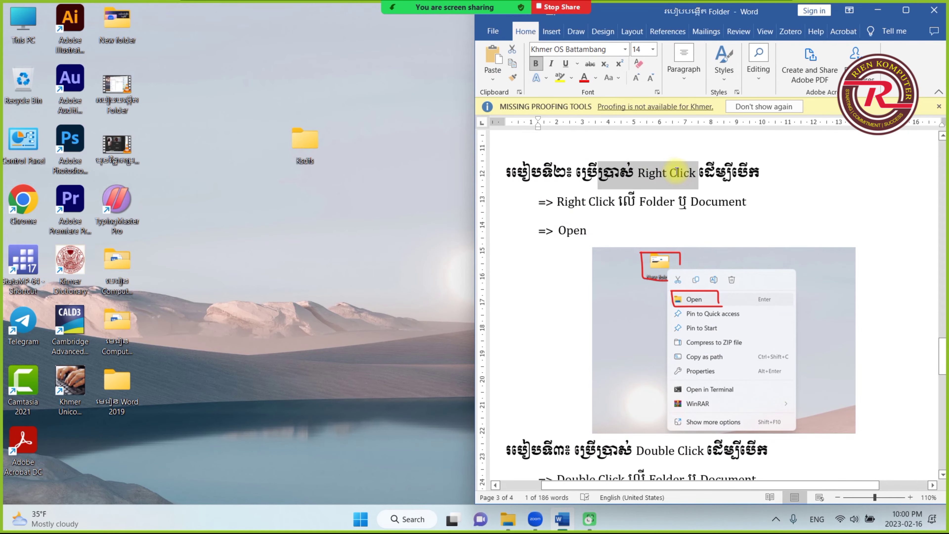
click(637, 202)
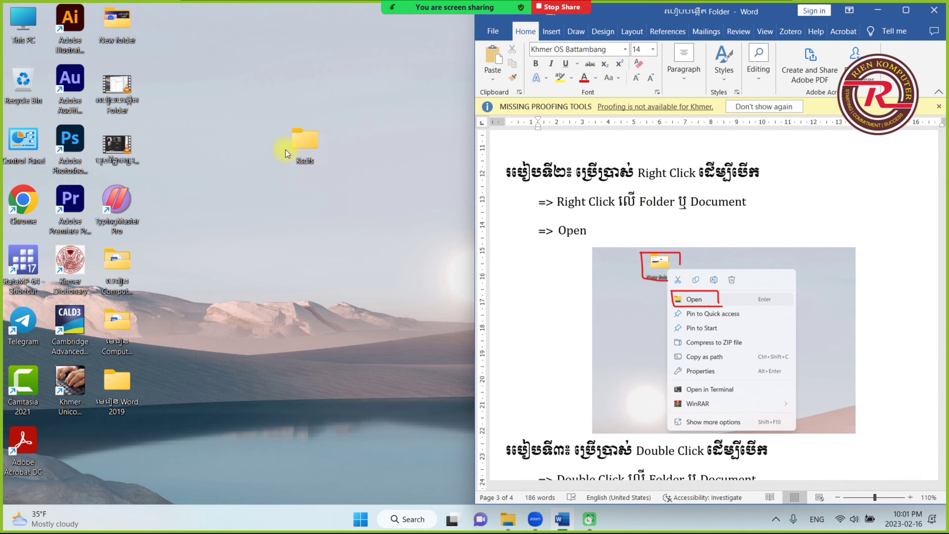
click(241, 119)
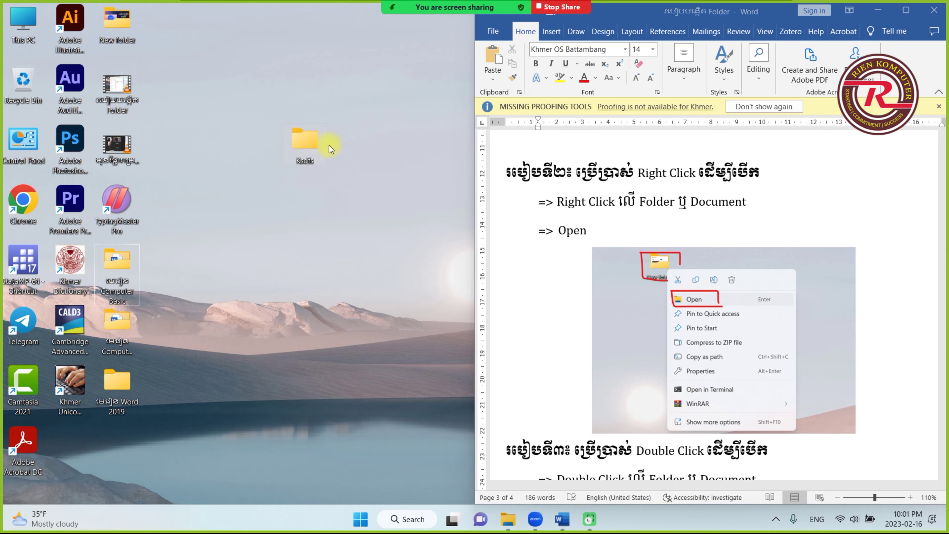
Step: Open the "Ksdfs" desktop folder through its context menu, then close its window
right_click(317, 138)
click(355, 169)
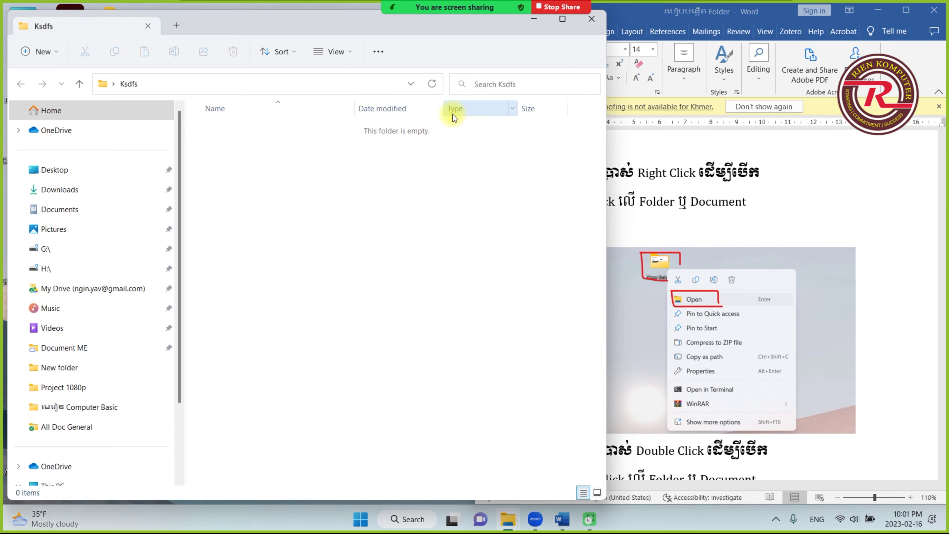
click(592, 19)
Step: Open the Khmer Unicode Typing document from the "មេរៀន Computer ទូទៅ" folder, then close the document
scroll(608, 250, down, 5)
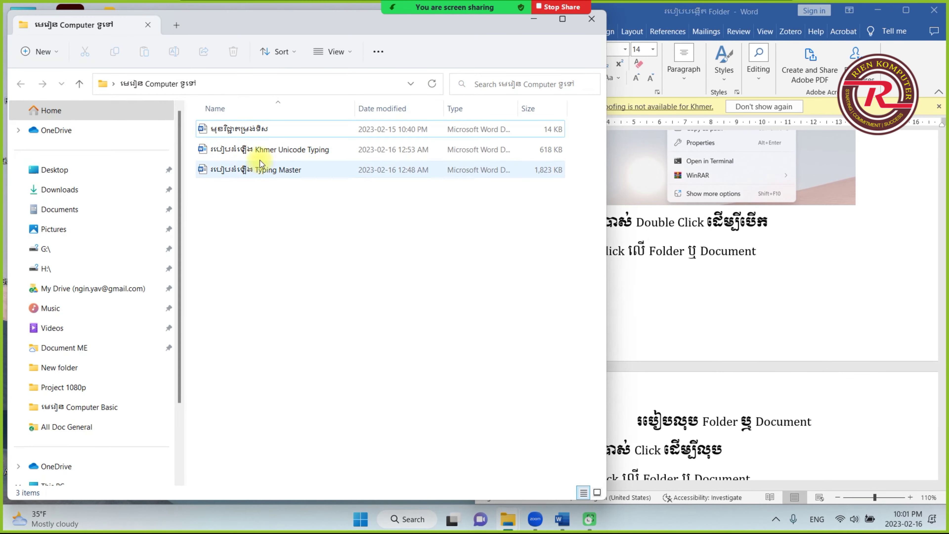
double_click(259, 154)
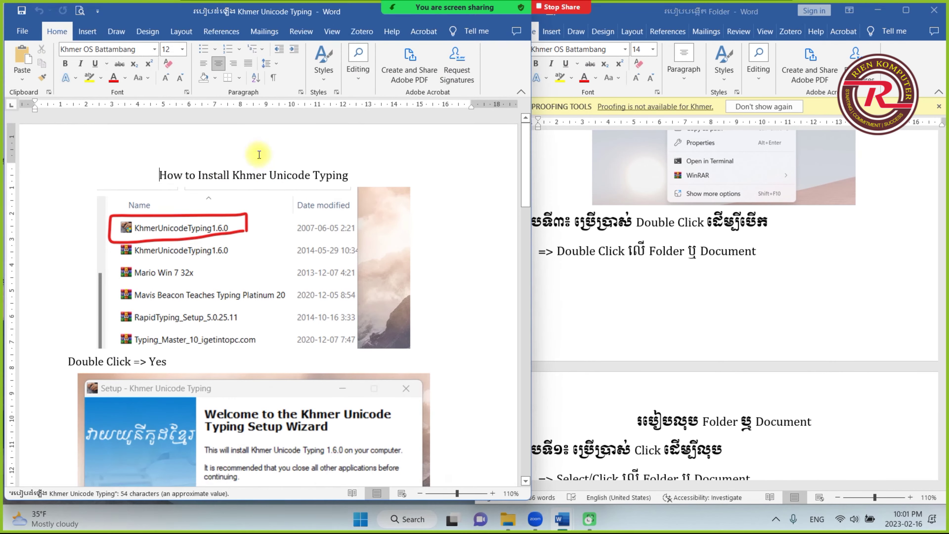
drag(159, 7, 521, 99)
click(521, 100)
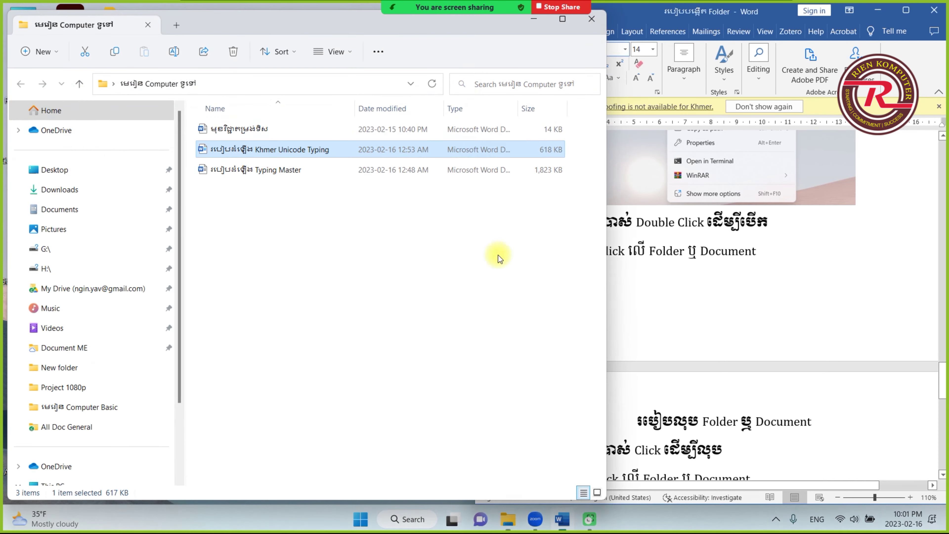
Step: Close the folder window and review the document's section on deleting folders and documents, through the Shift + Delete method
scroll(640, 293, down, 5)
scroll(650, 284, down, 1)
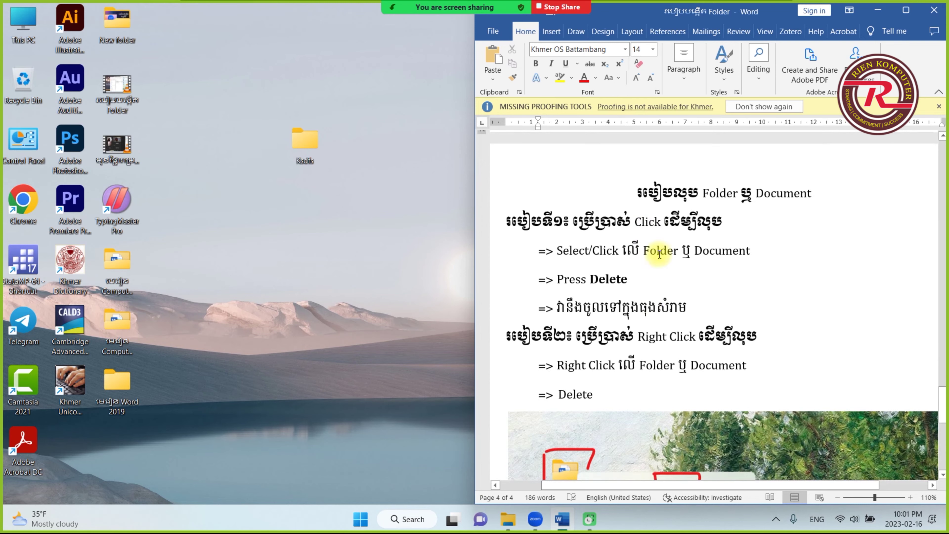
click(614, 192)
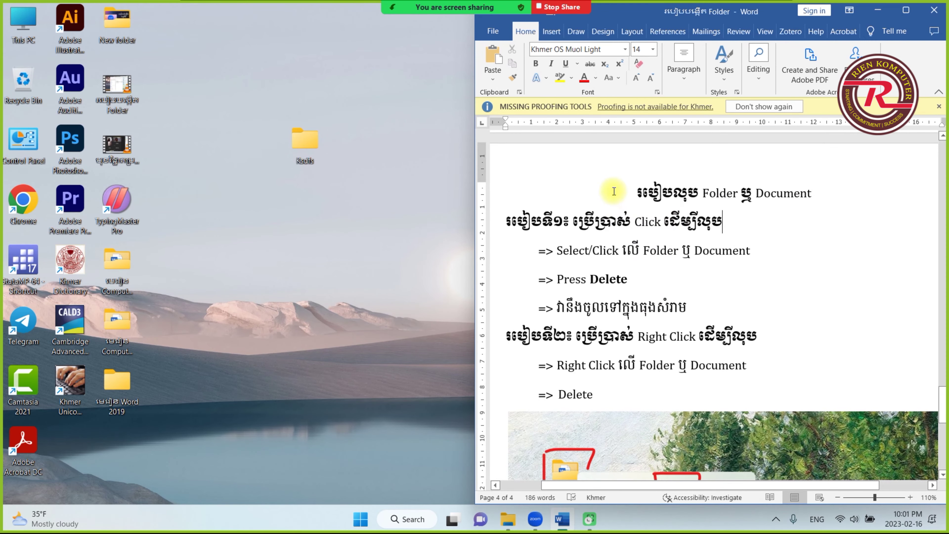
scroll(642, 267, down, 7)
scroll(617, 329, down, 1)
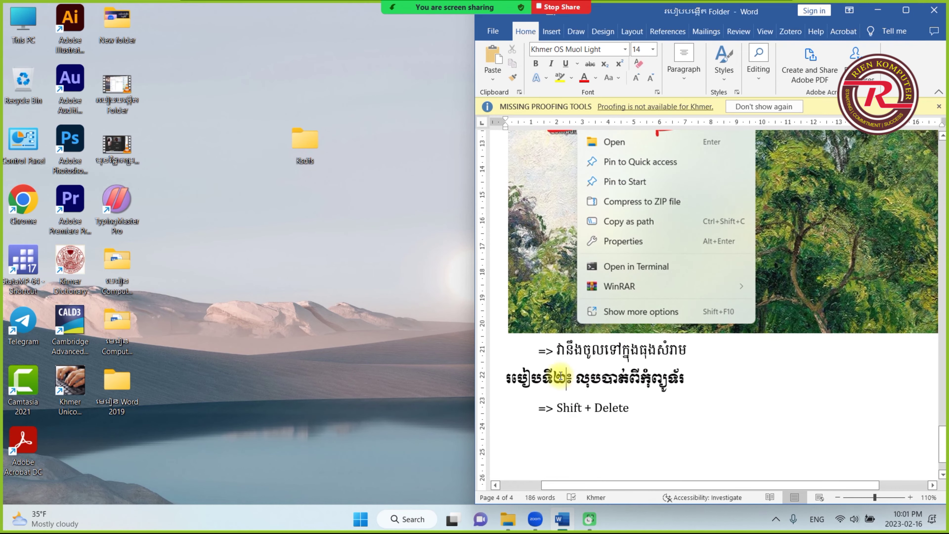
scroll(558, 375, up, 15)
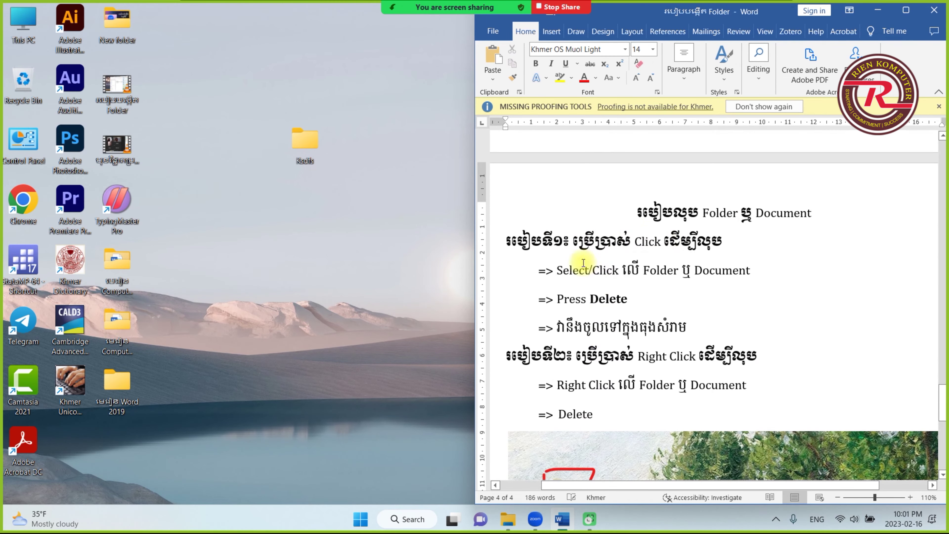
Step: Highlight "Select/Click" in the first deletion method, then delete the "Ksdfs" folder from the desktop
drag(557, 274, 621, 271)
click(328, 169)
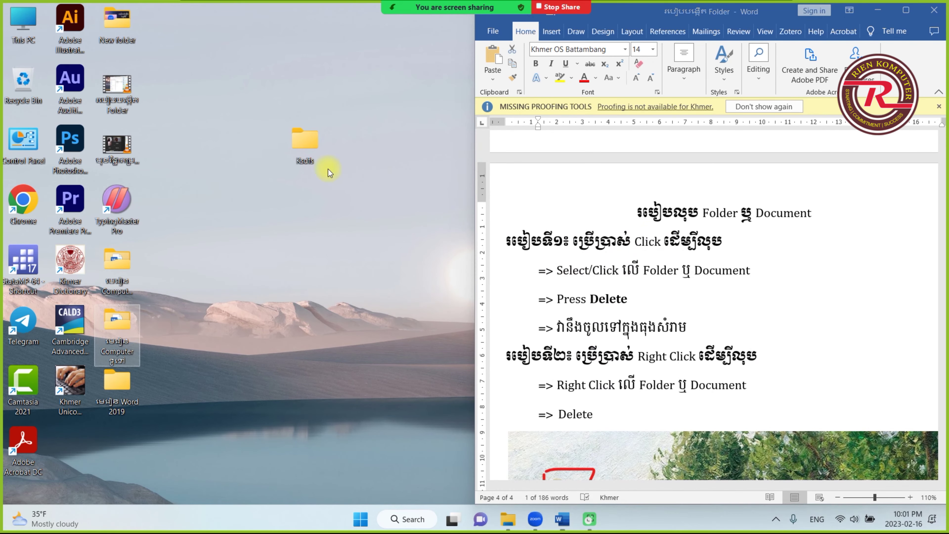
click(302, 145)
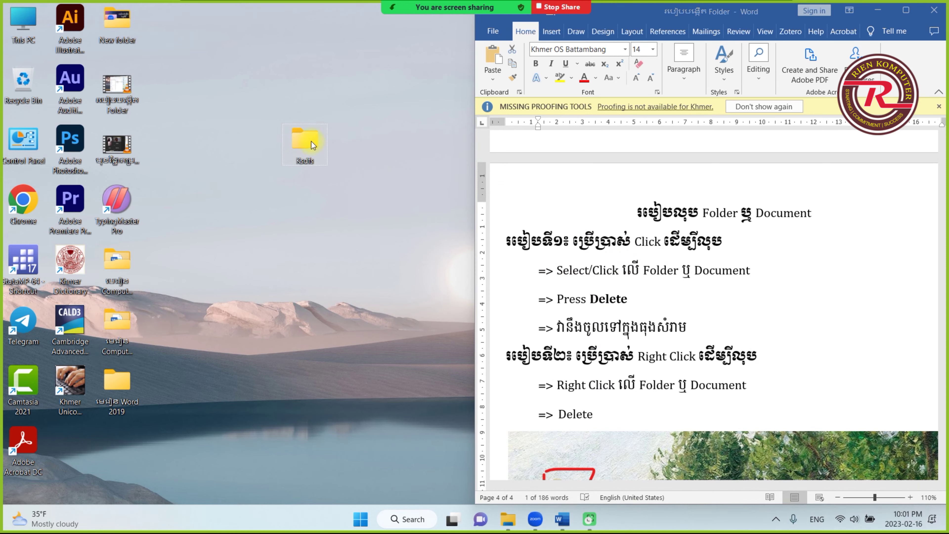
key(Delete)
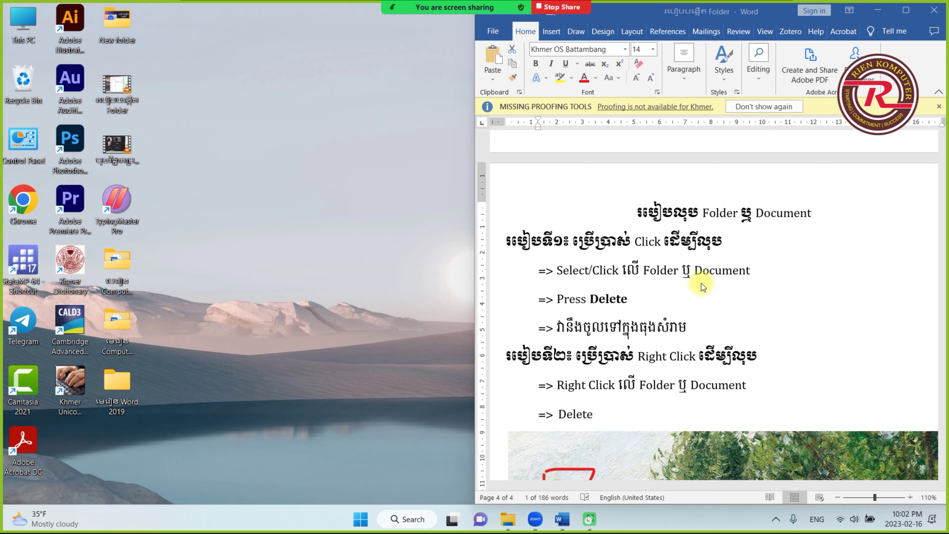
Step: Highlight the line "វានឹងចូលទៅក្នុងធុងសំរាម" under the first deletion method, then open the Recycle Bin
click(599, 299)
drag(540, 327, 696, 333)
click(19, 93)
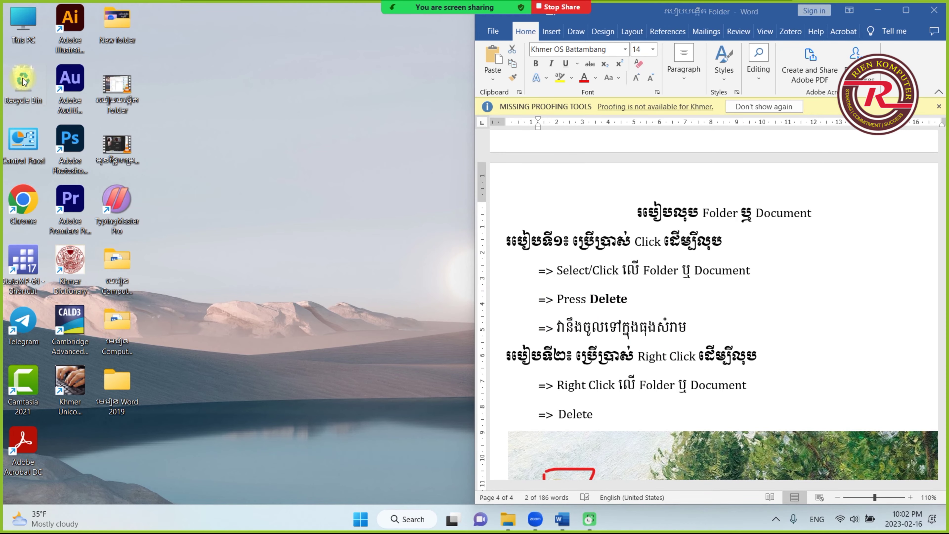
double_click(24, 82)
Step: Restore the "Ksdfs" folder from the Recycle Bin, close the window and move the folder to the desktop's empty area
click(293, 134)
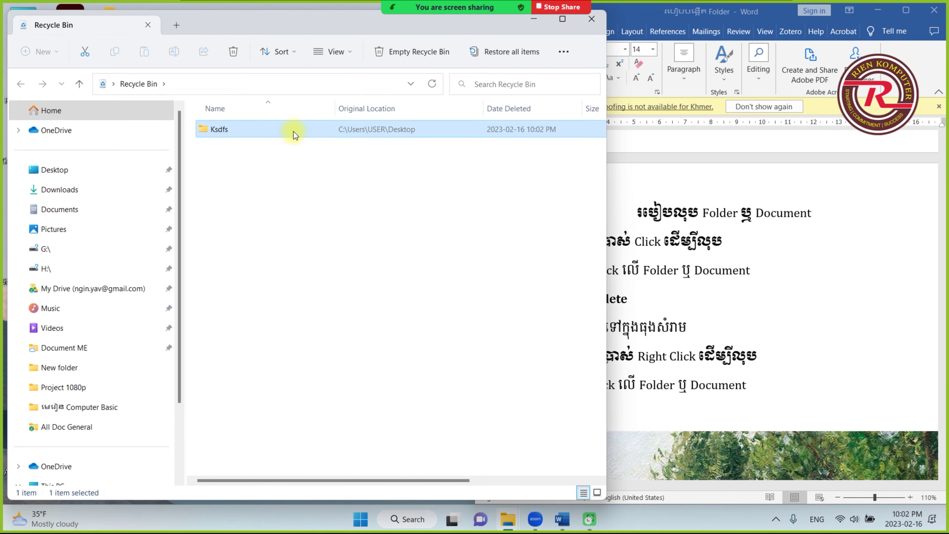
right_click(233, 132)
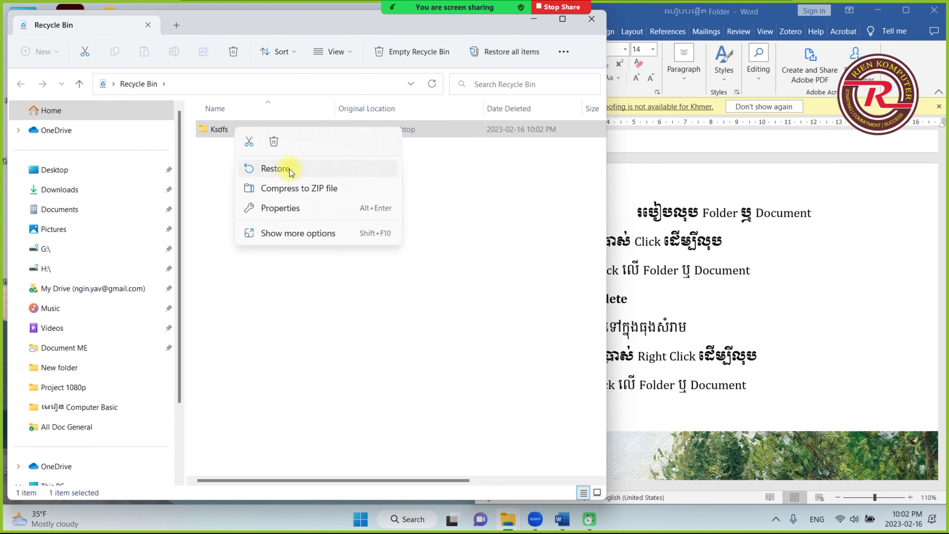
click(277, 169)
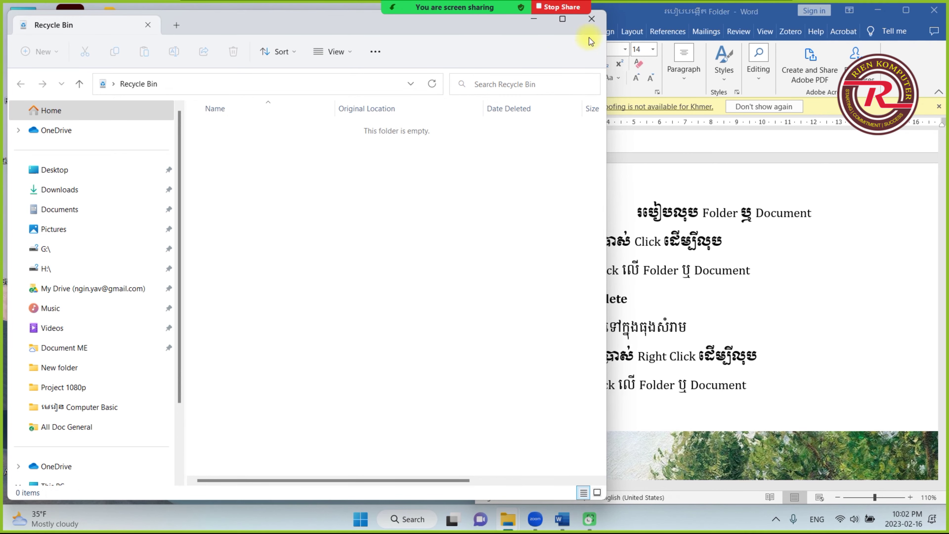
click(592, 19)
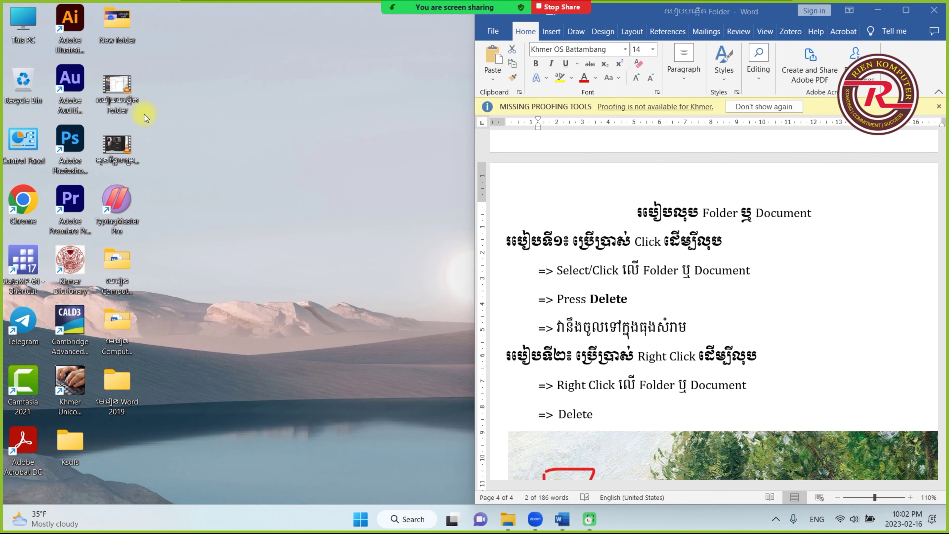
drag(70, 445, 305, 144)
Step: Consult the document's second deletion method, shift the "Ksdfs" folder on the desktop and delete it through its context menu
scroll(640, 314, down, 3)
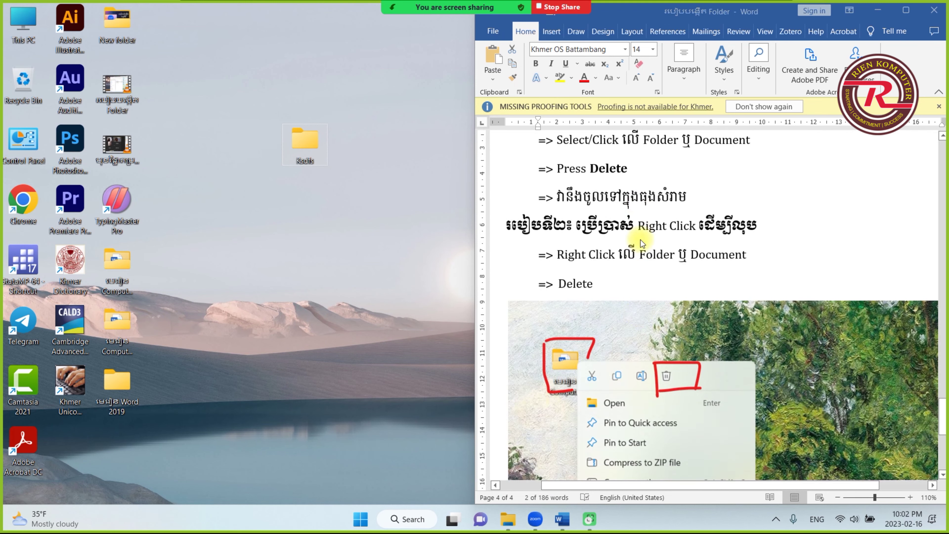
click(648, 226)
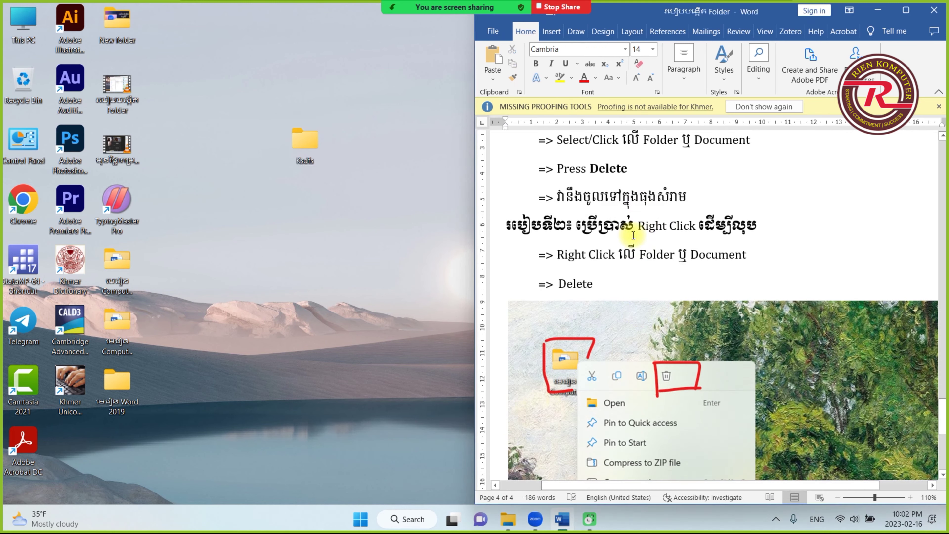
drag(305, 144, 245, 131)
right_click(250, 132)
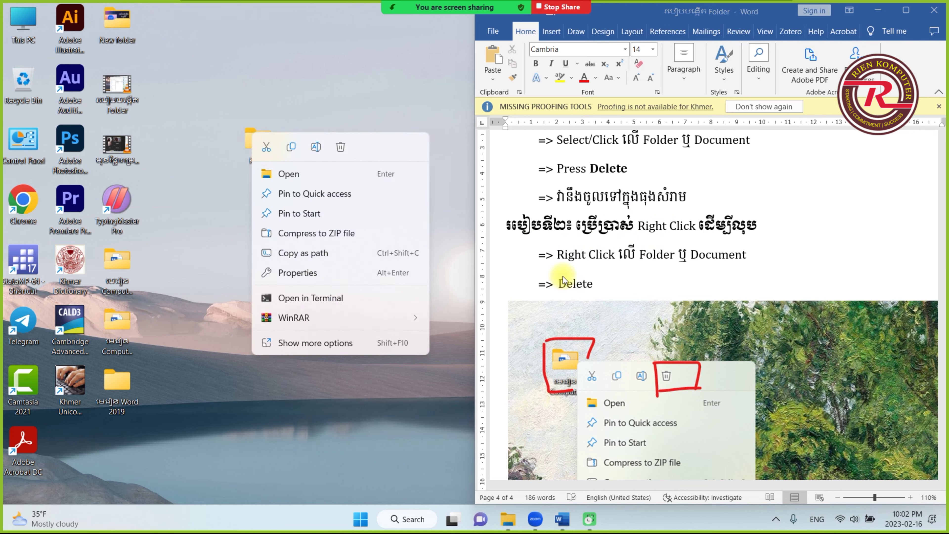
click(342, 152)
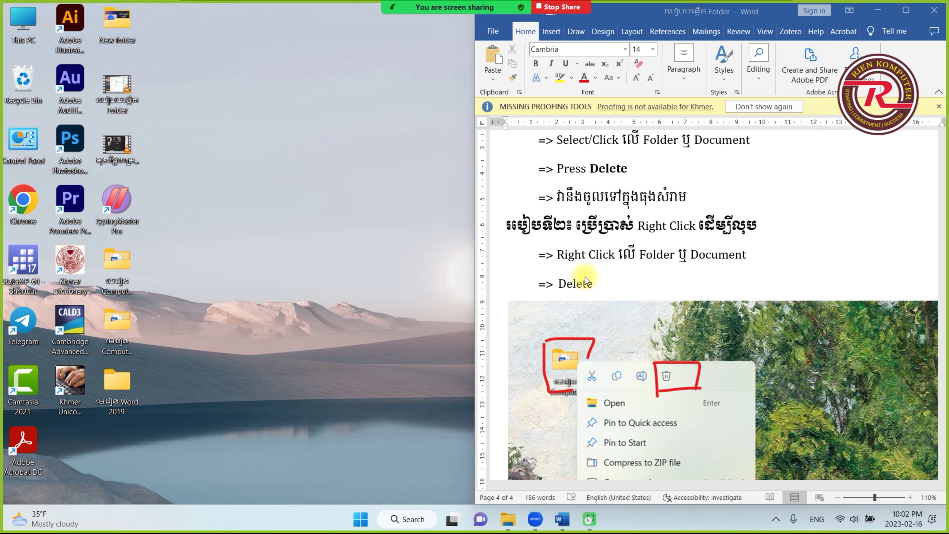
Step: Empty the Recycle Bin to permanently delete "Ksdfs", then open it to check its contents and close it
scroll(585, 277, down, 6)
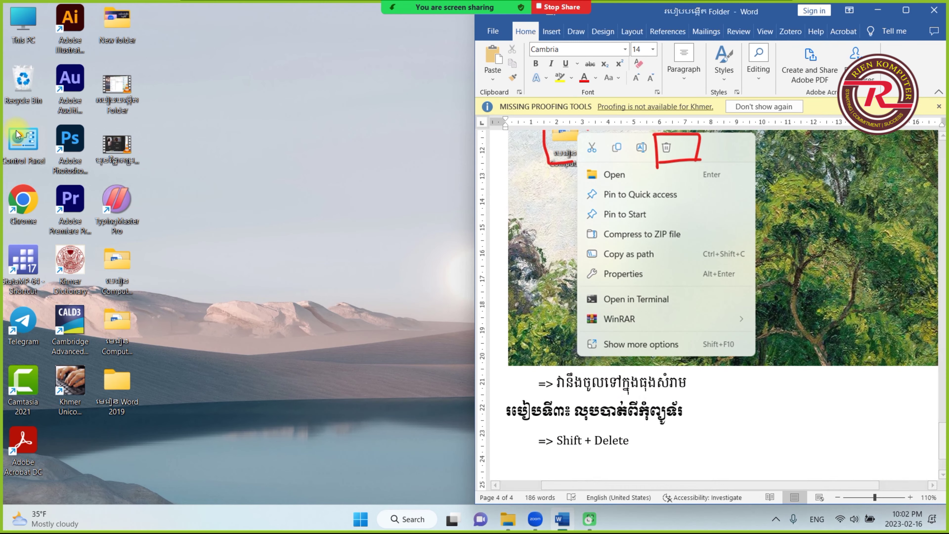
click(22, 82)
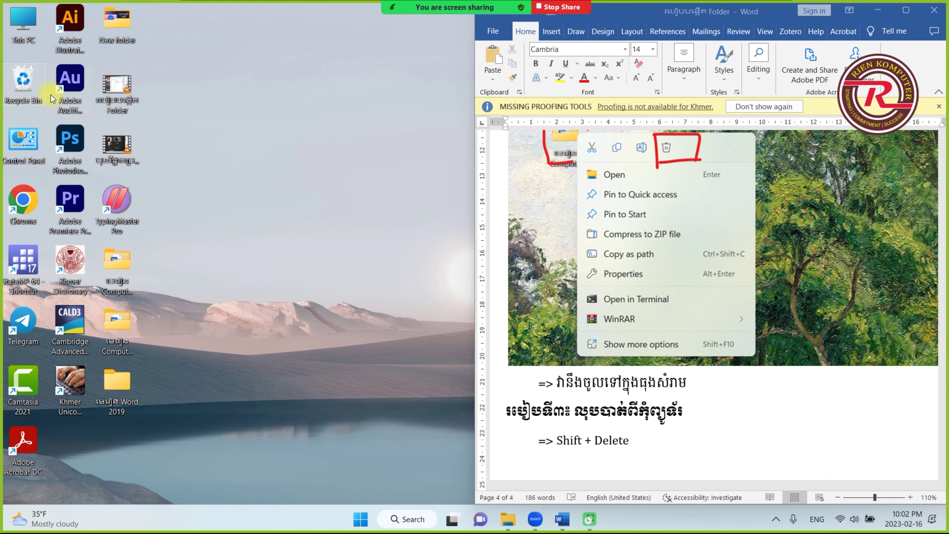
right_click(25, 81)
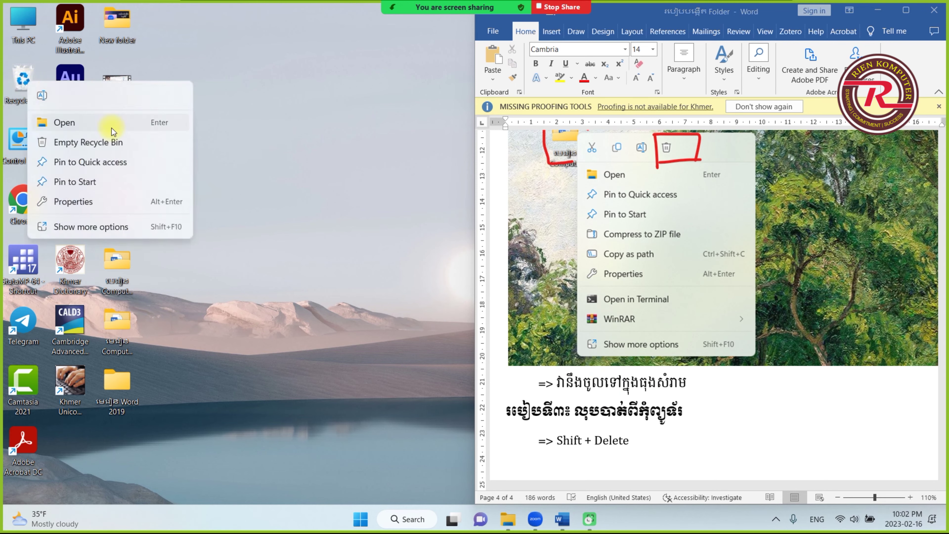
click(131, 145)
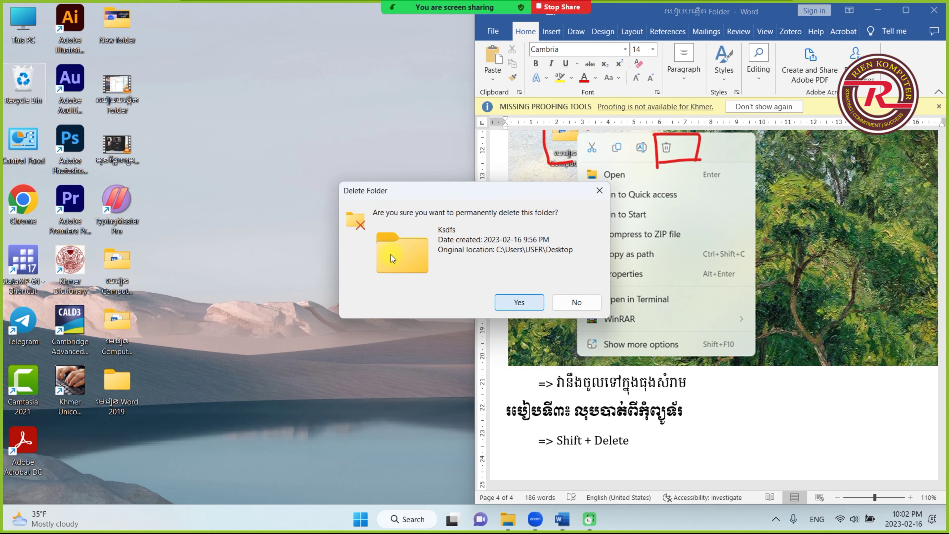
key(Return)
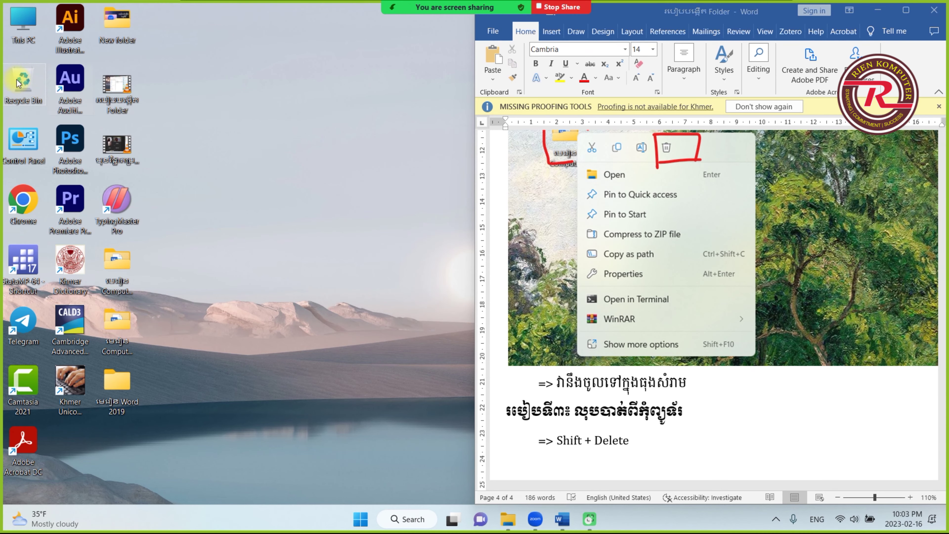
double_click(18, 83)
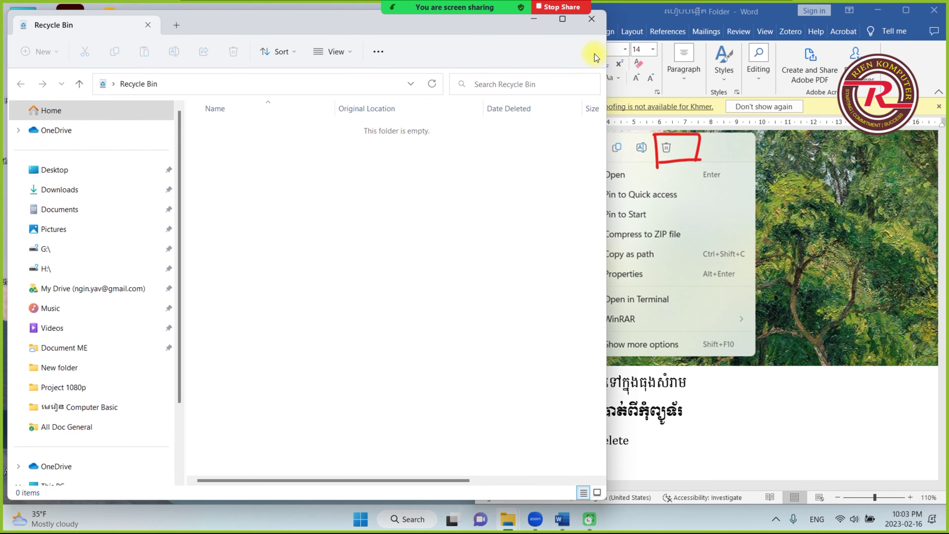
click(592, 19)
Step: Place the cursor at the third deletion method's heading in the document, then create a new folder on the desktop
scroll(642, 299, down, 4)
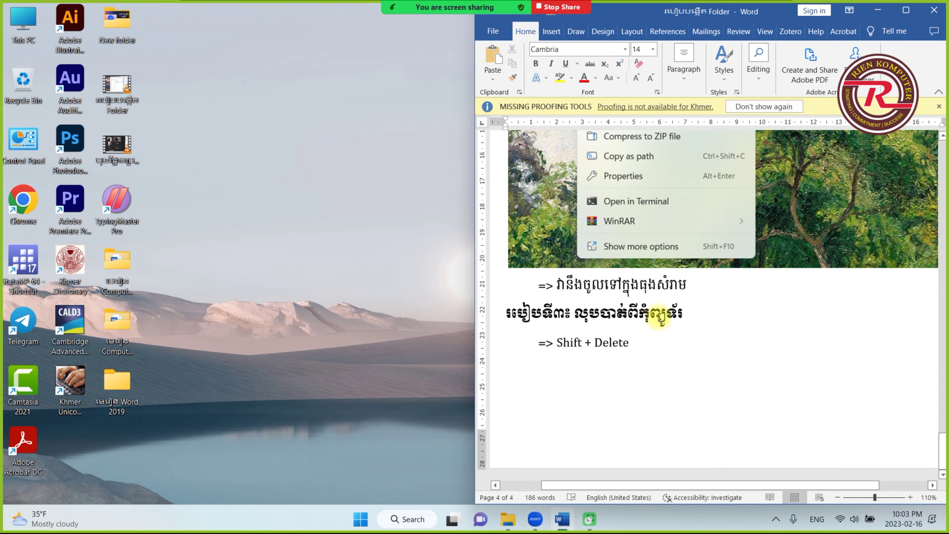
click(686, 314)
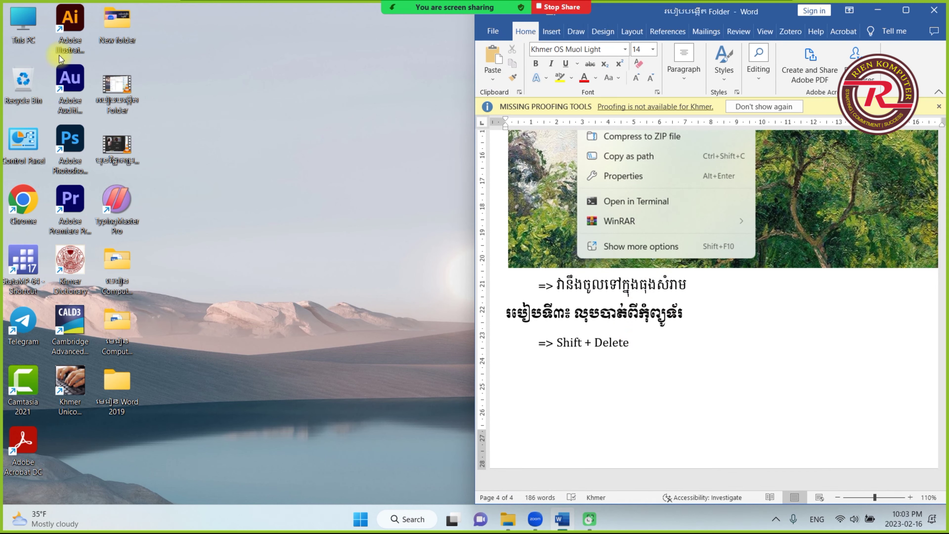
right_click(229, 128)
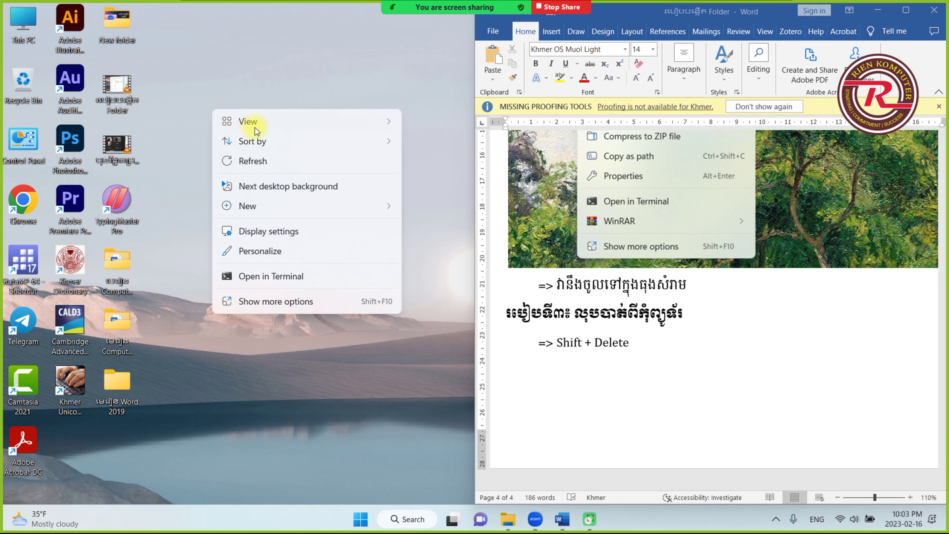
mouse_move(300, 210)
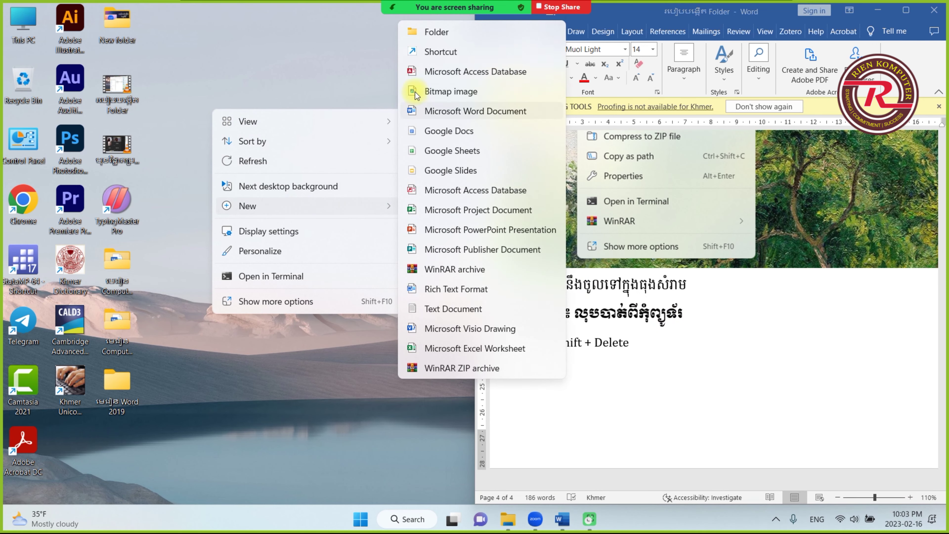
click(432, 33)
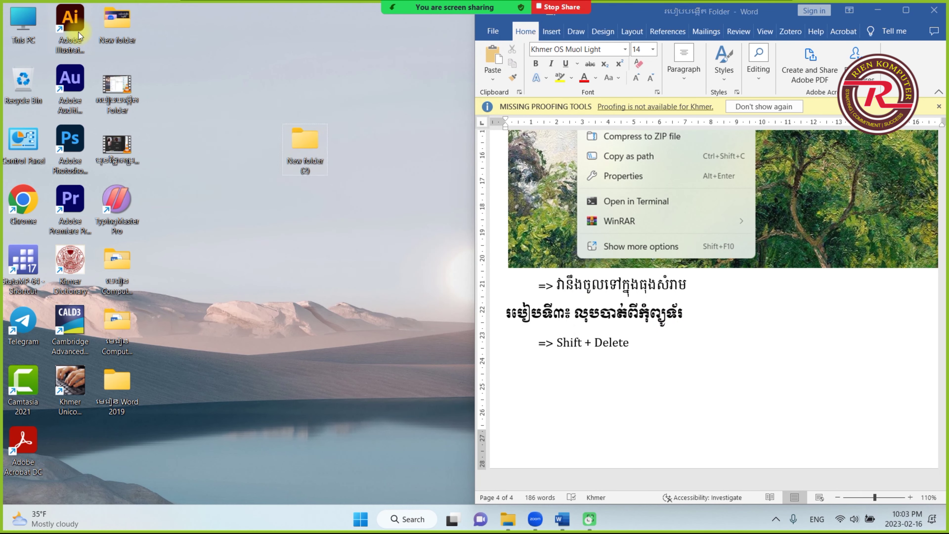
Step: Highlight the "Shift + Delete" instruction under the third deletion method in the document, then return to the desktop
click(557, 345)
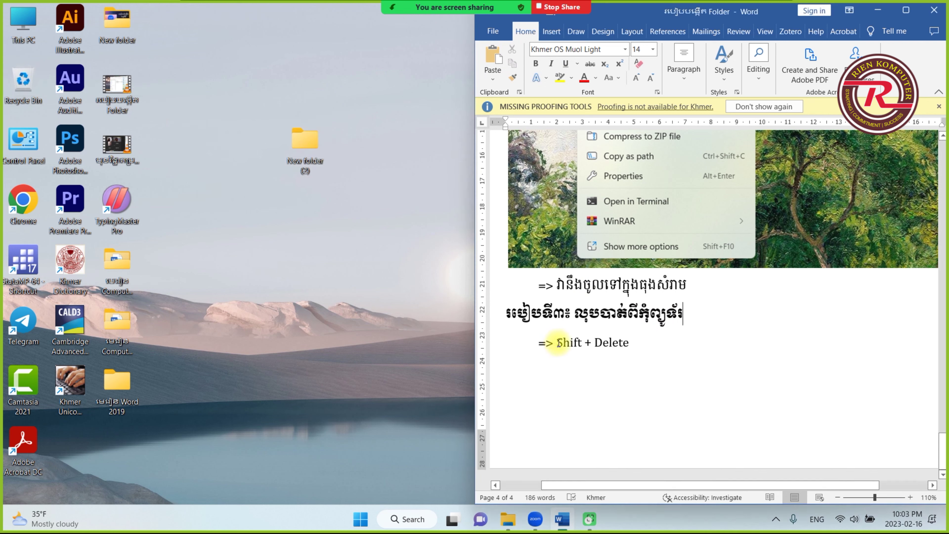
triple_click(555, 342)
click(409, 269)
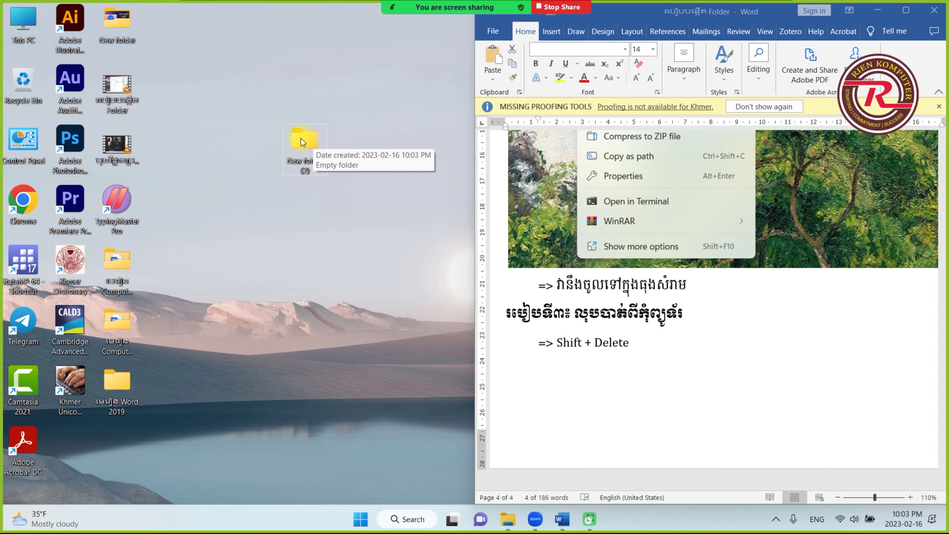
Step: Copy the first method's "Select/Click លើ Folder ឬ Document" line and paste it above "Shift + Delete" under the third method
scroll(606, 378, up, 5)
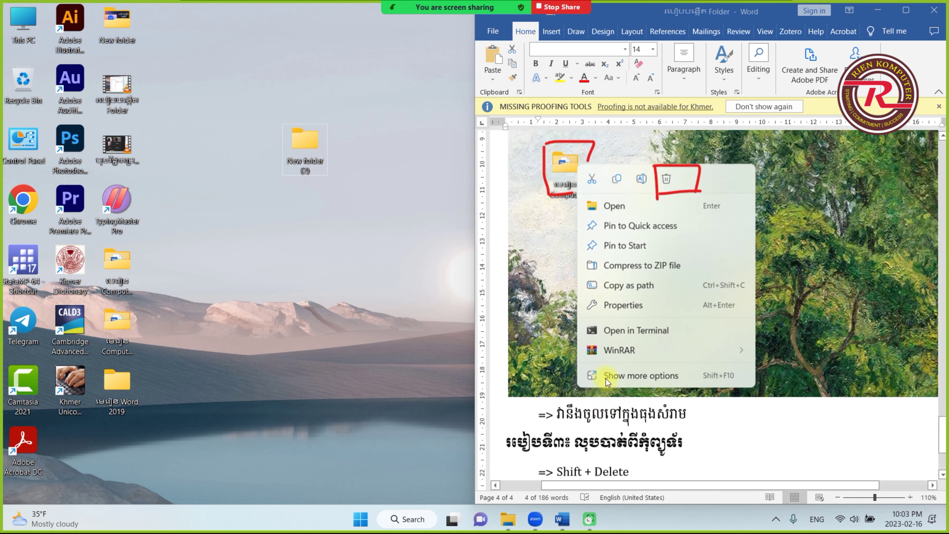
scroll(588, 241, up, 3)
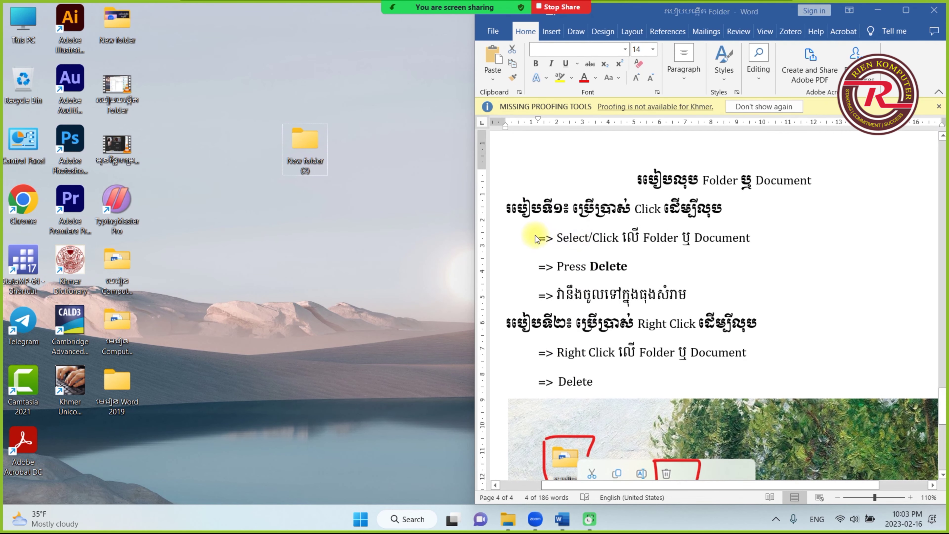
click(521, 243)
key(ctrl+c)
scroll(552, 297, down, 12)
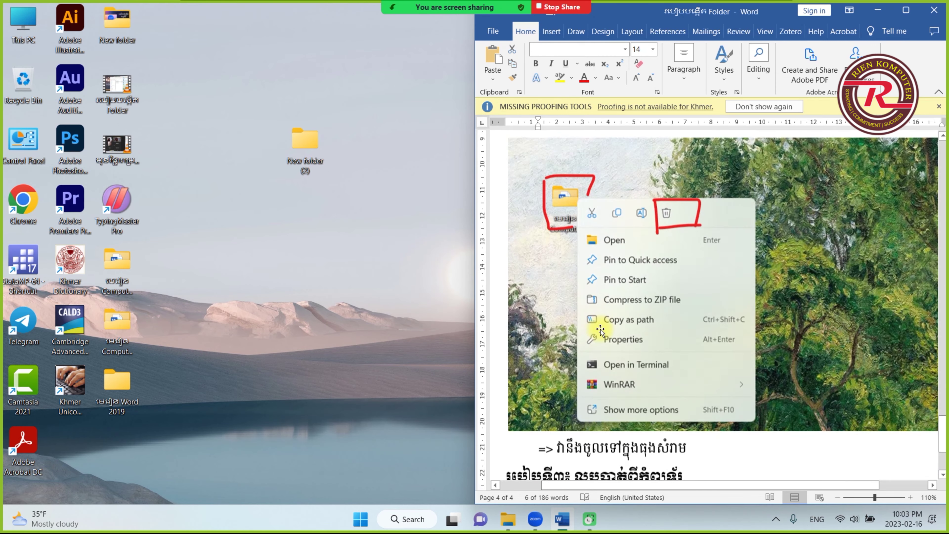
key(ctrl+v)
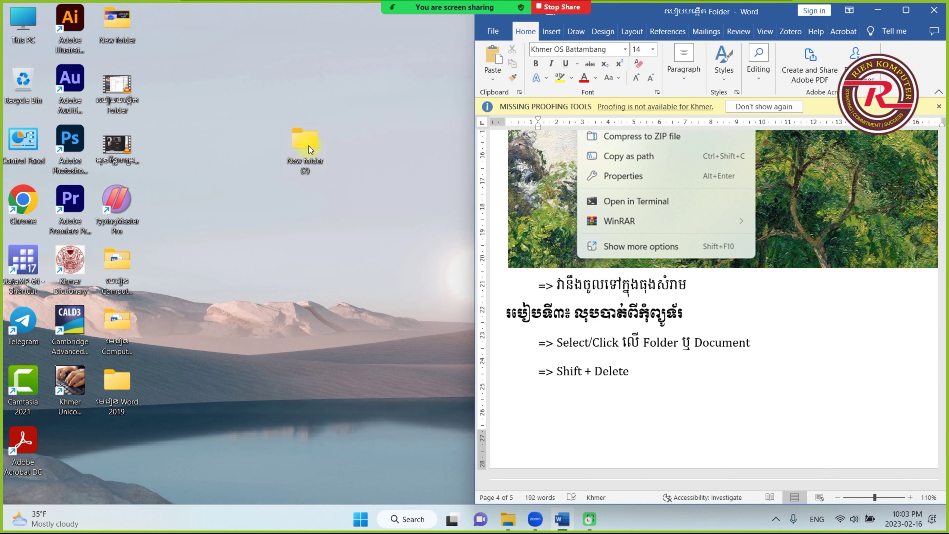
Step: Permanently delete "New folder (2)" from the desktop, bypassing the Recycle Bin
click(307, 147)
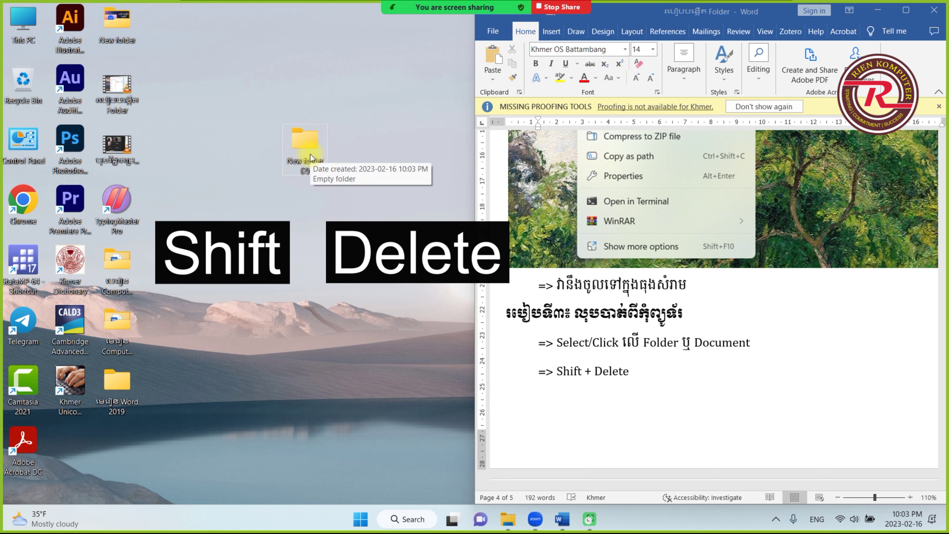
key(shift+Delete)
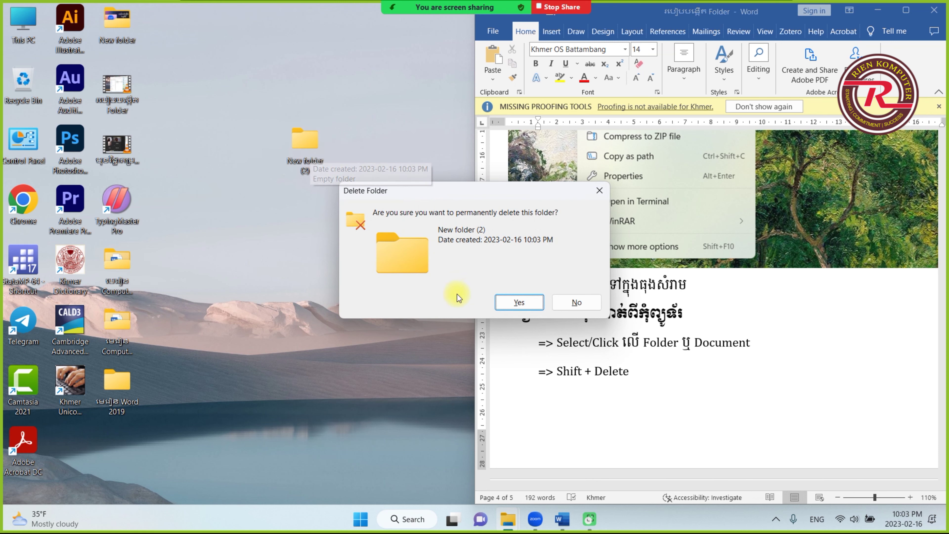
click(519, 302)
Step: Highlight the third deletion method's heading and both of its instruction lines in the document for review
click(661, 375)
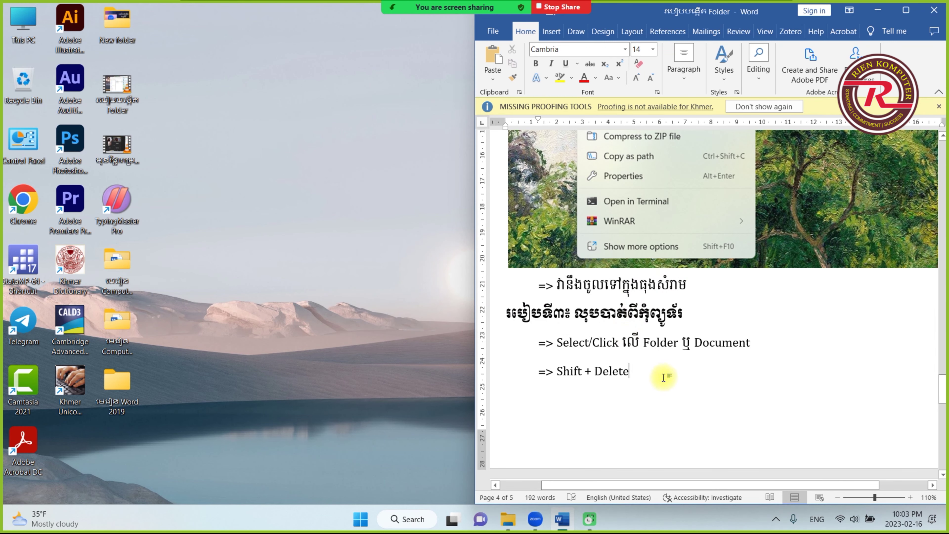
drag(661, 375, 507, 301)
scroll(627, 347, down, 3)
scroll(649, 347, up, 4)
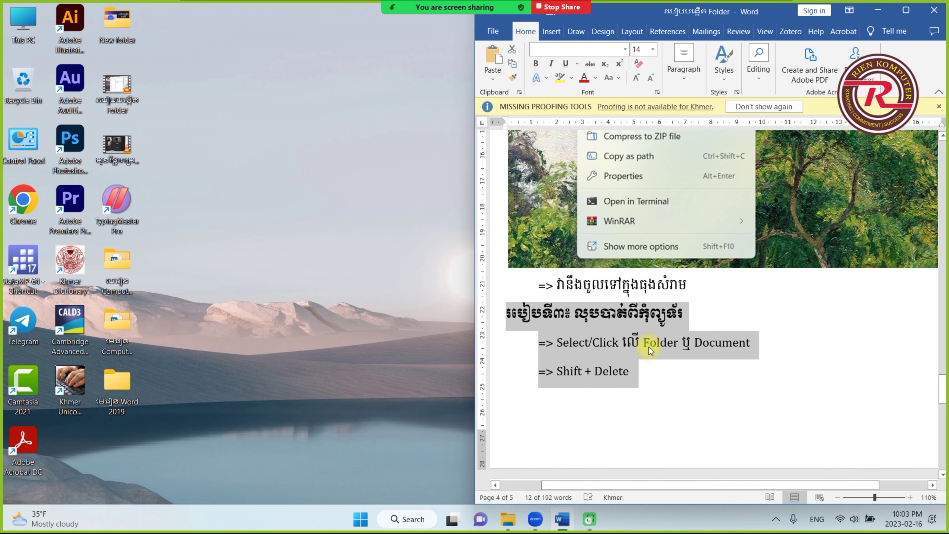